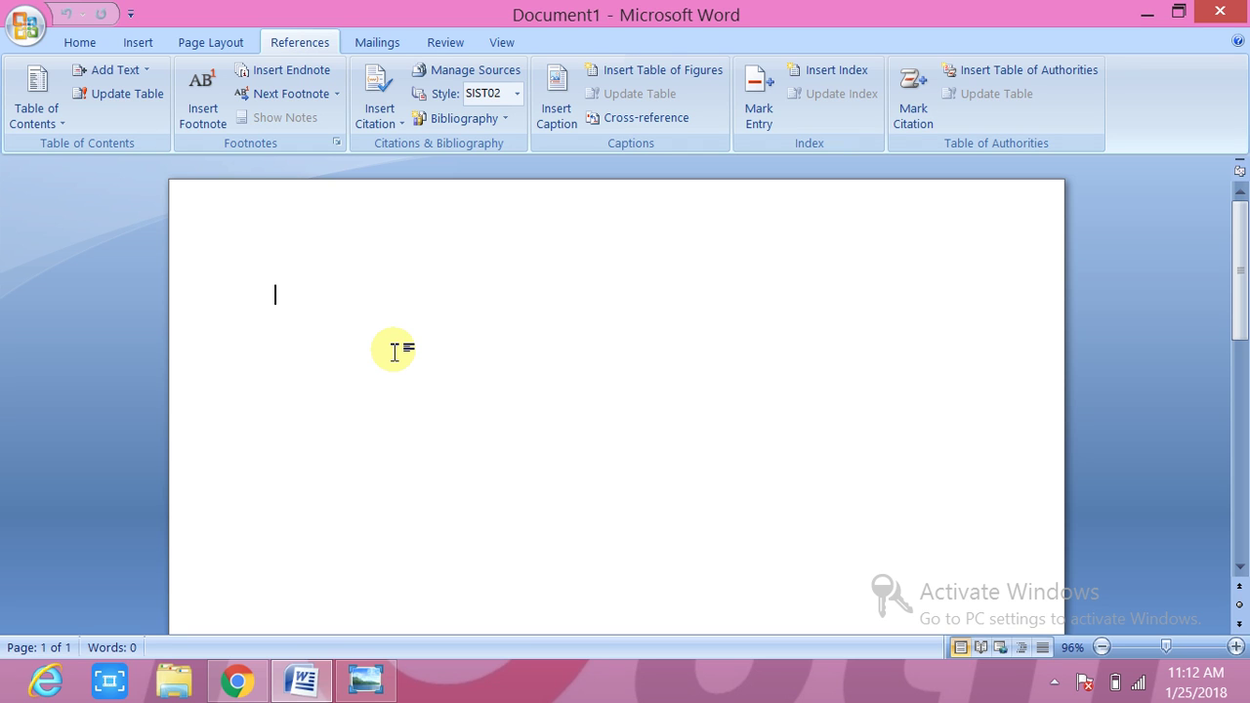
Fill the blank document with sample paragraphs using the formula =rand(20).
text(=rand(20)
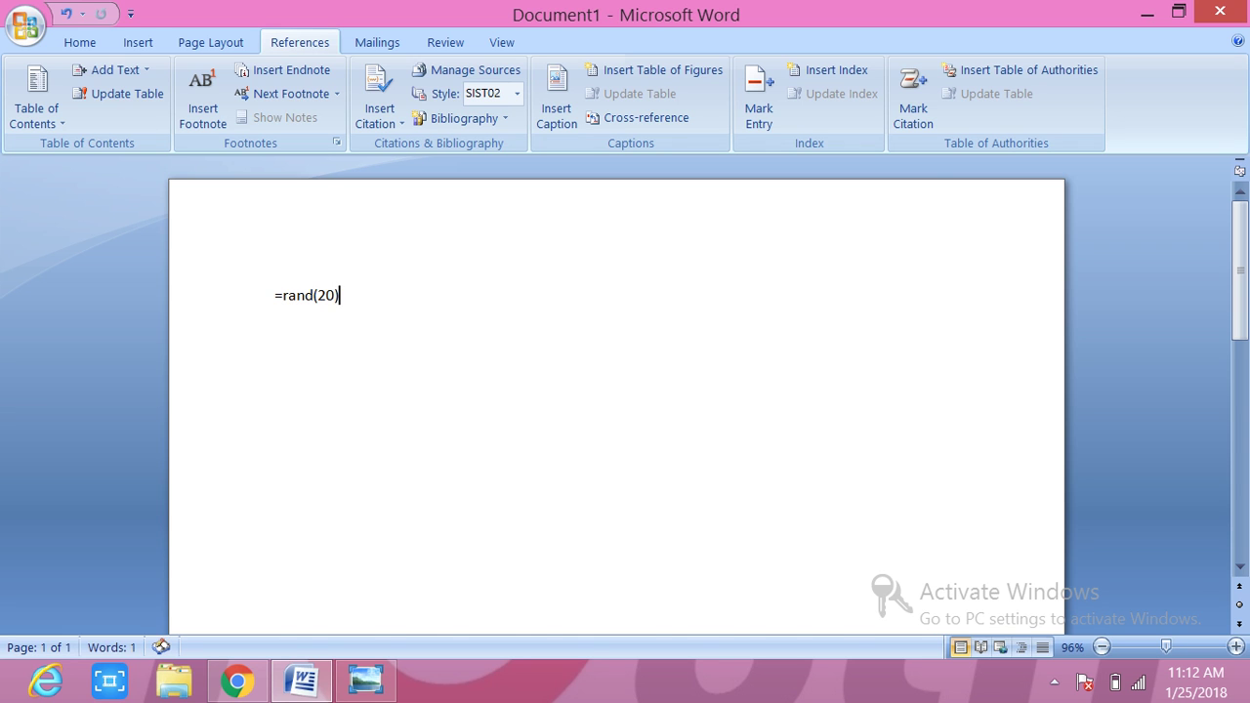
key(Return)
Add the line "Introduction" above the first paragraph of the document.
drag(1238, 468, 1236, 217)
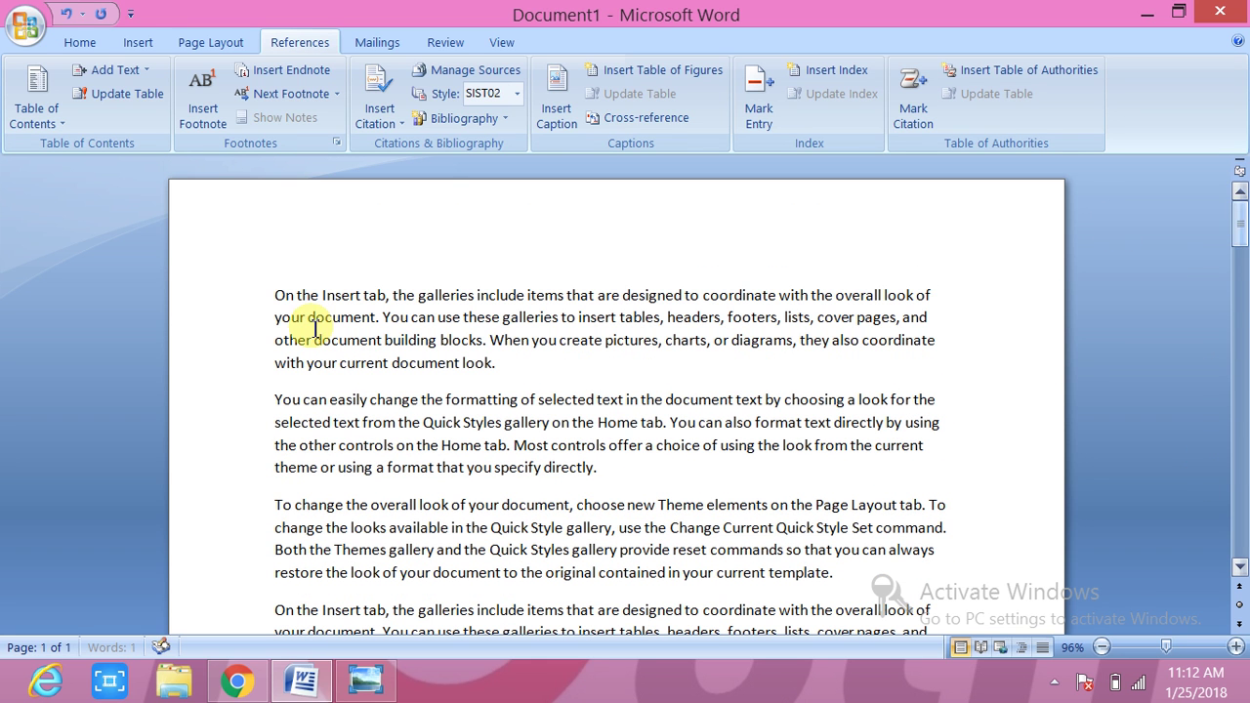
click(269, 289)
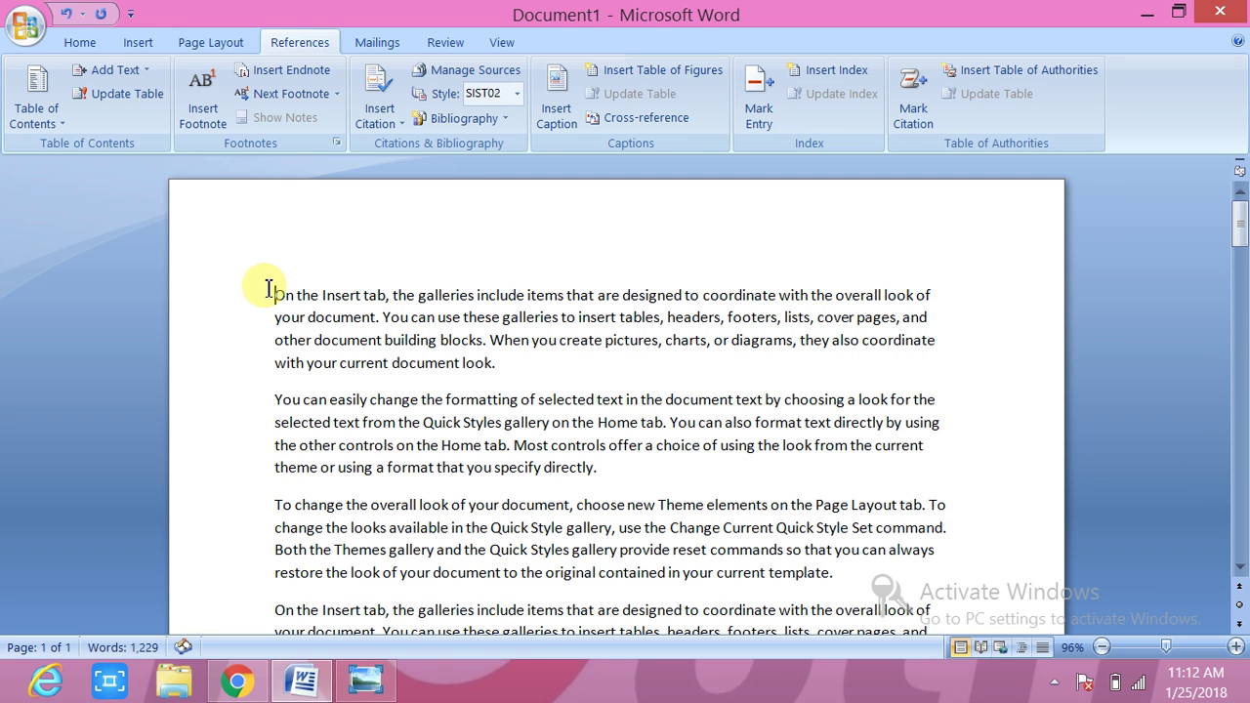
key(Return)
text(introi)
key(BackSpace)
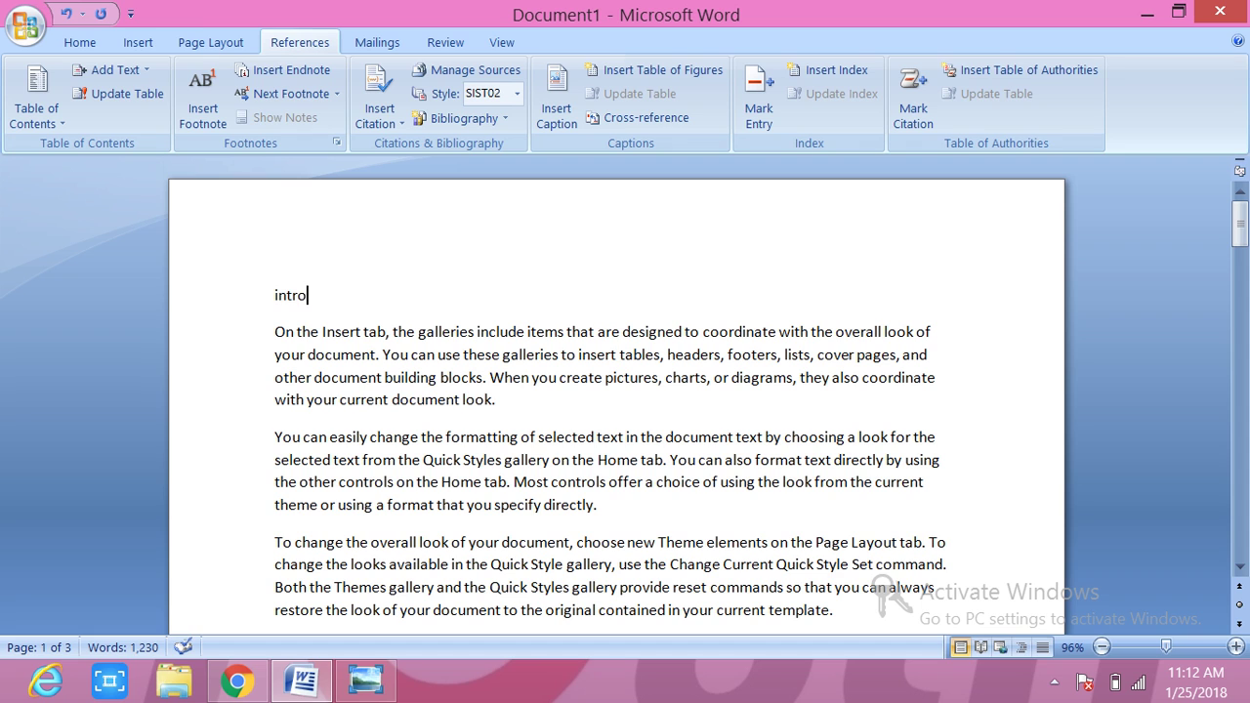
text(duction)
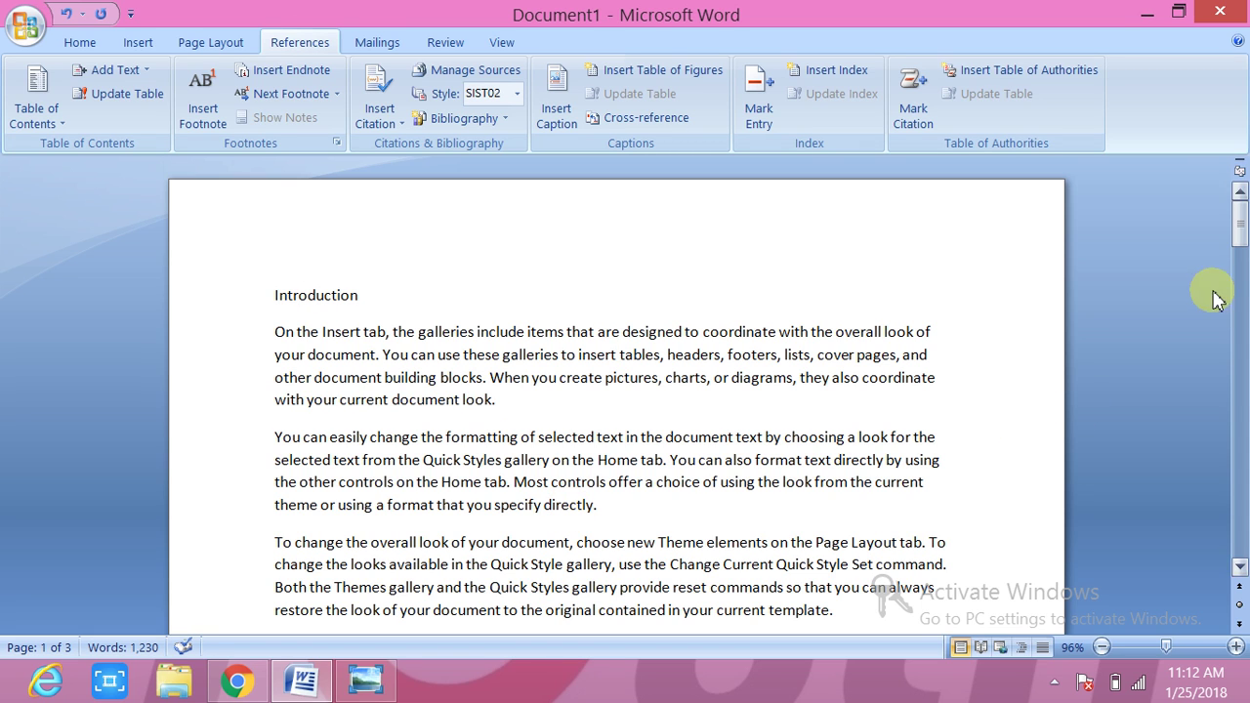
Add the line "Chapter 1" below the third paragraph on the first page.
click(601, 505)
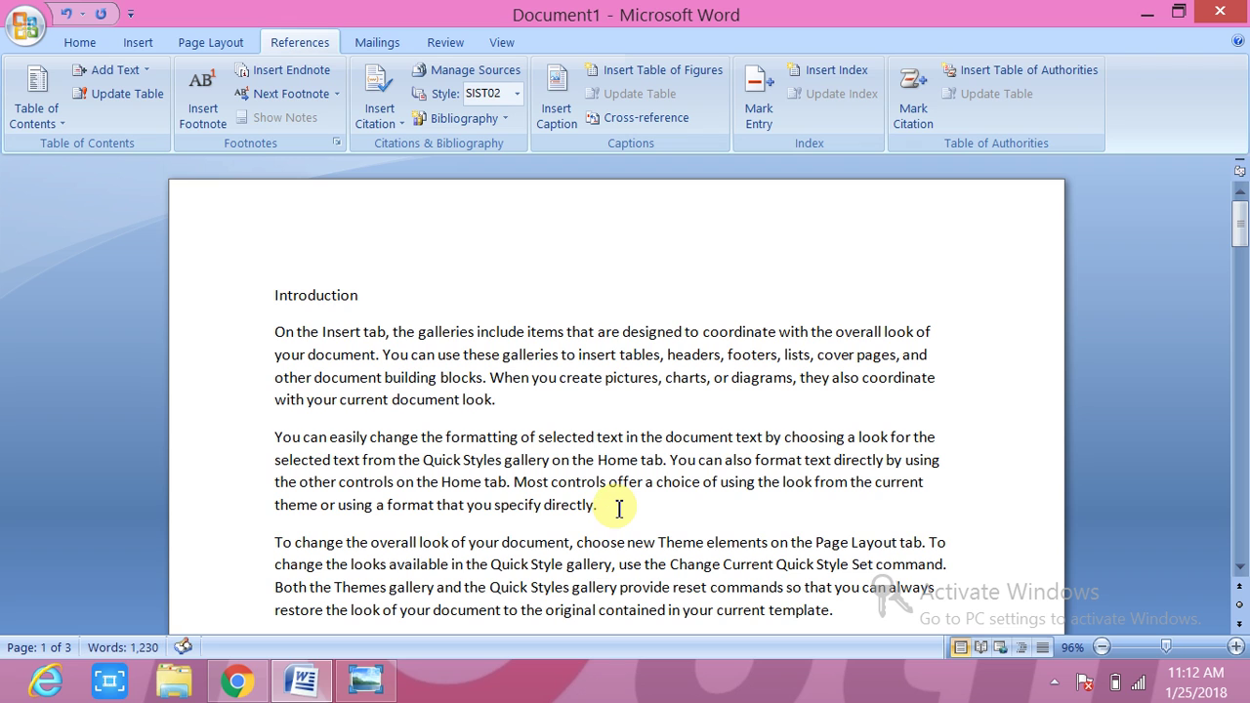
key(Down)
key(Down)
key(Down)
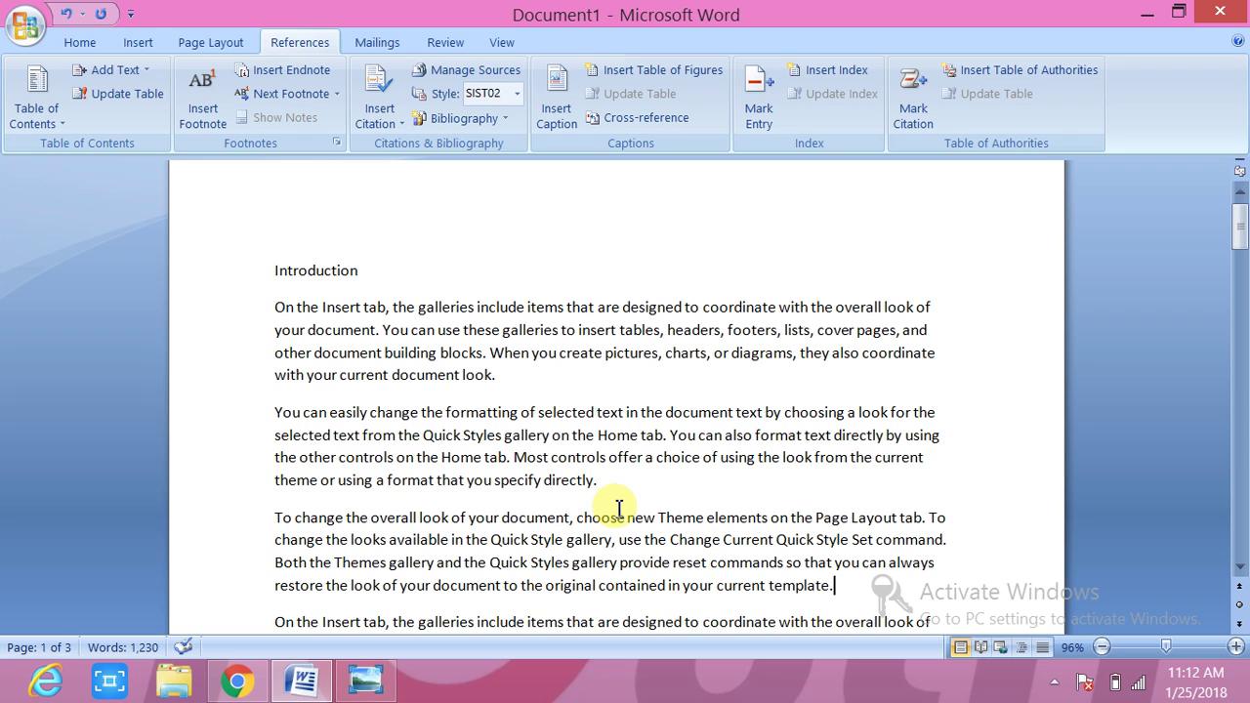
key(Return)
text(ch)
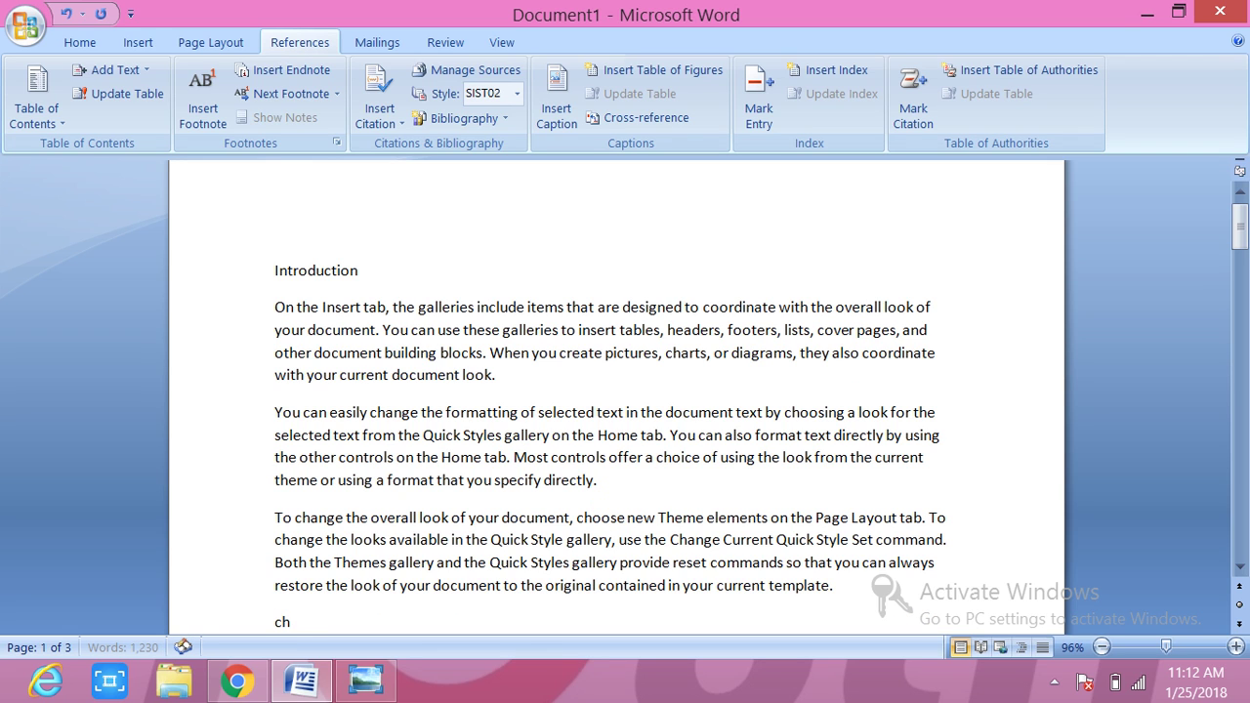
text(apter 1)
Add the line "Chapter 2" on page 2, below the page's second paragraph.
key(Down)
key(Down)
key(Down)
key(Down)
key(Down)
key(Down)
key(Down)
key(Down)
key(Down)
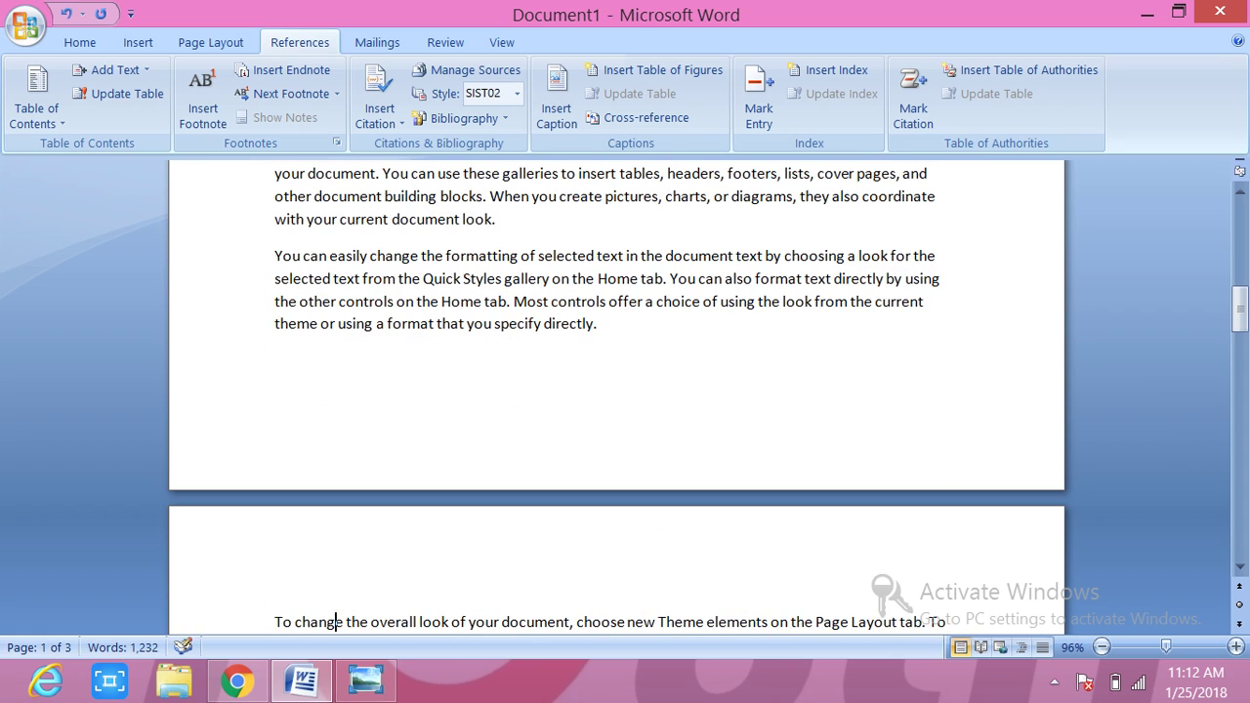
key(Down)
key(Down)
key(Down)
key(Down)
key(Down)
key(Down)
key(Down)
key(Down)
key(Down)
key(Down)
key(Down)
key(Down)
key(Down)
key(Down)
key(Down)
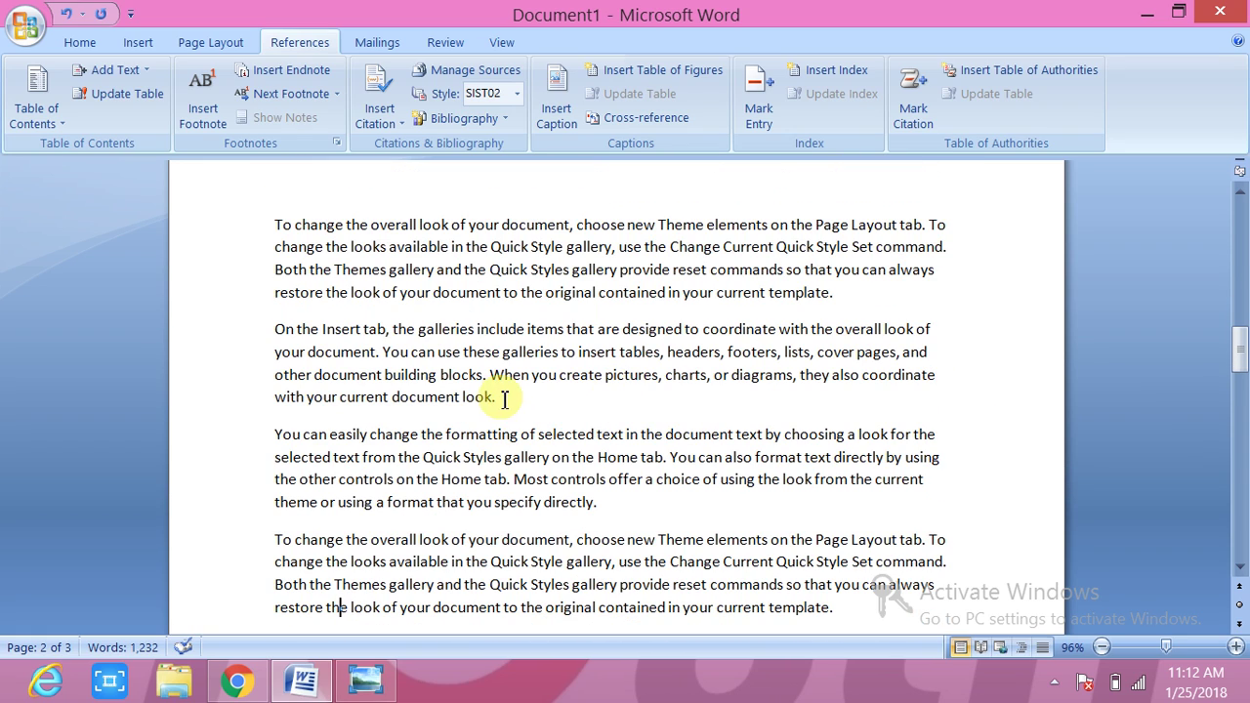
key(Return)
text(ch)
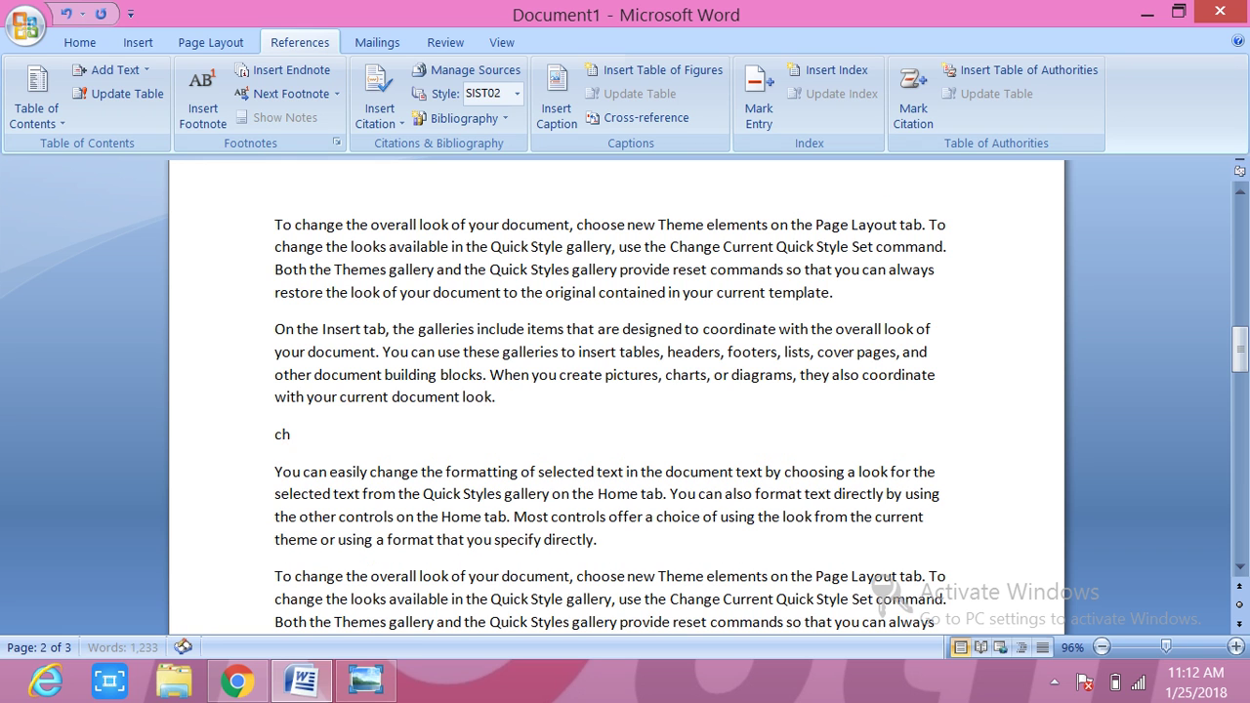
text(apter 2)
Add the line "Chapter 3" on page 3, below the paragraph beginning "On the Insert tab".
scroll(351, 471, down, 8)
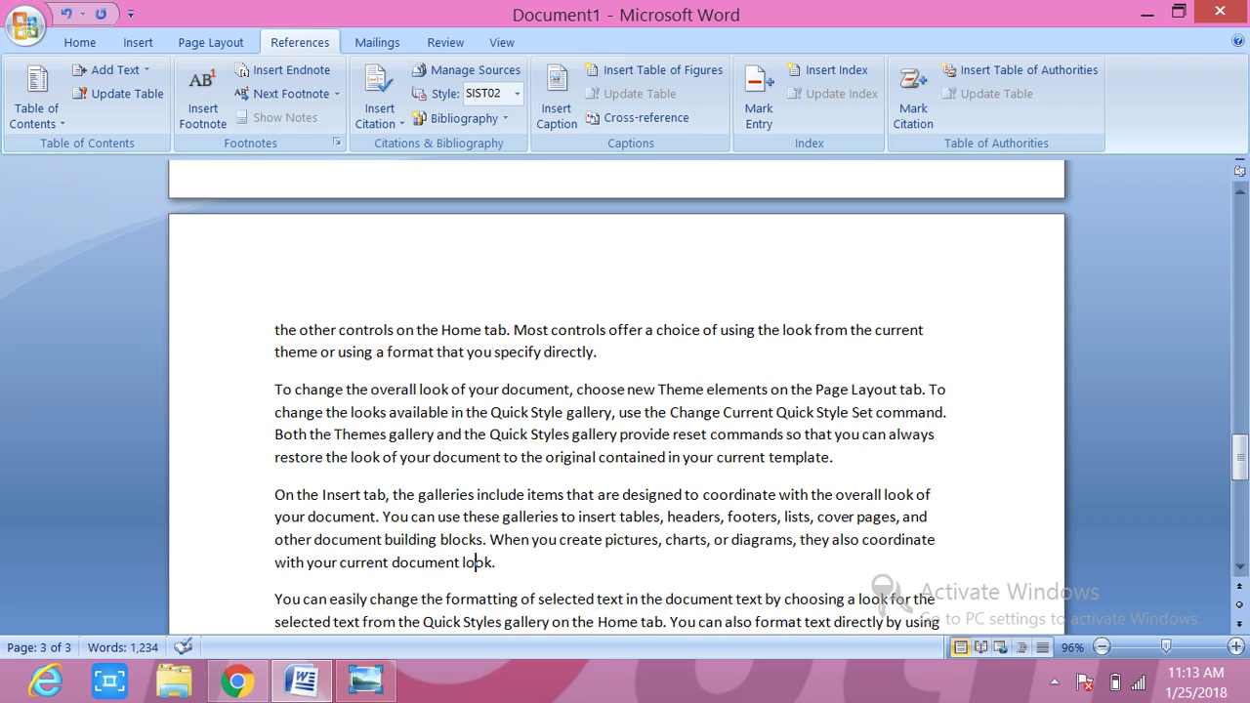
key(Return)
text(c)
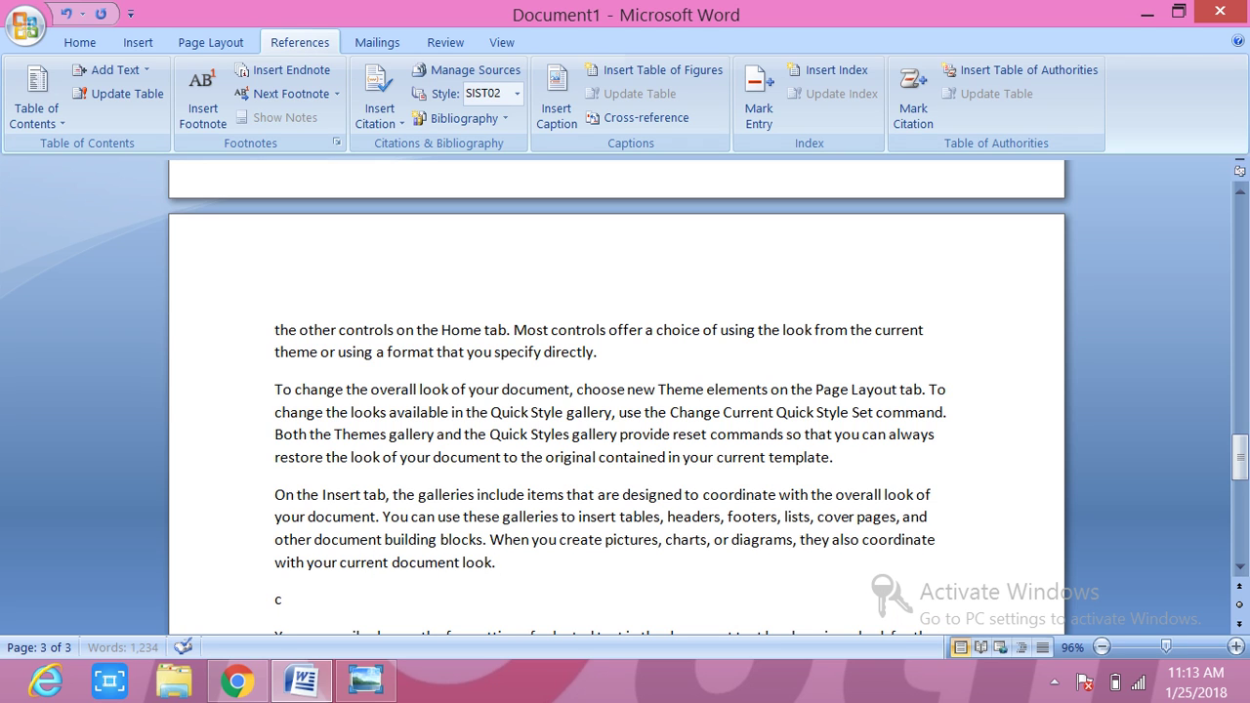
text(hapter 3)
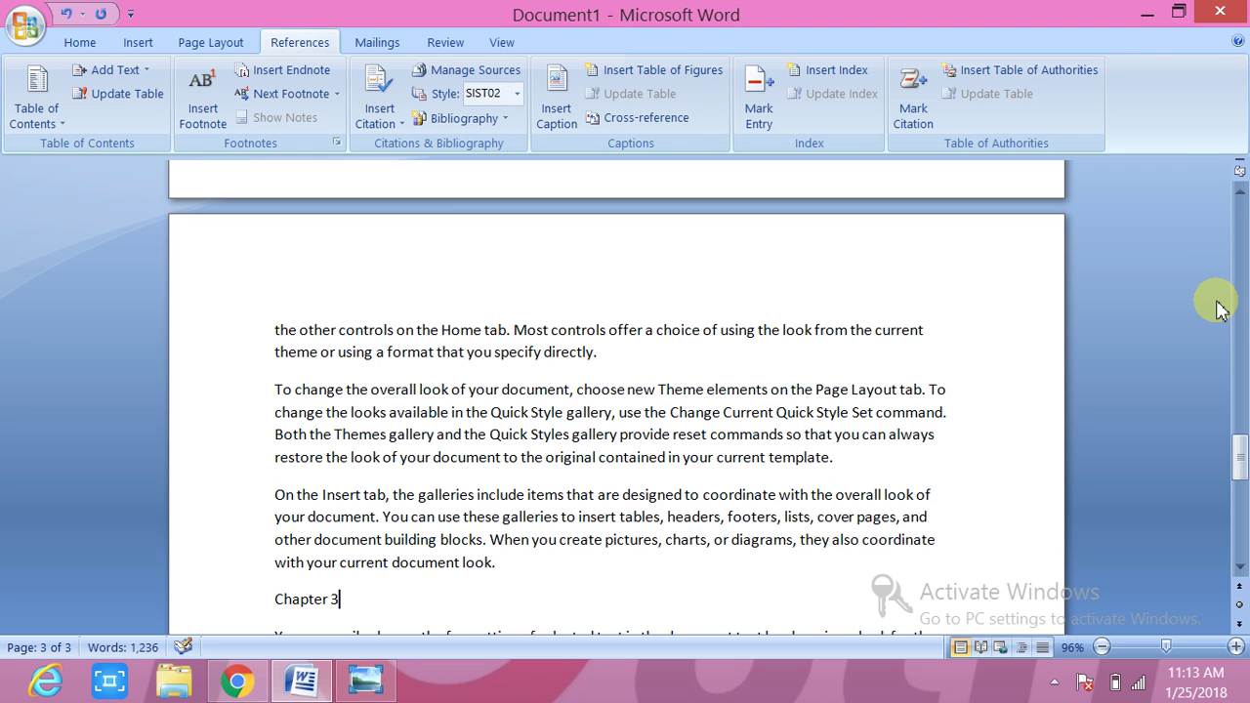
Mark the "Introduction" line as a Level 1 entry for the table of contents.
drag(1232, 449, 1221, 191)
click(364, 296)
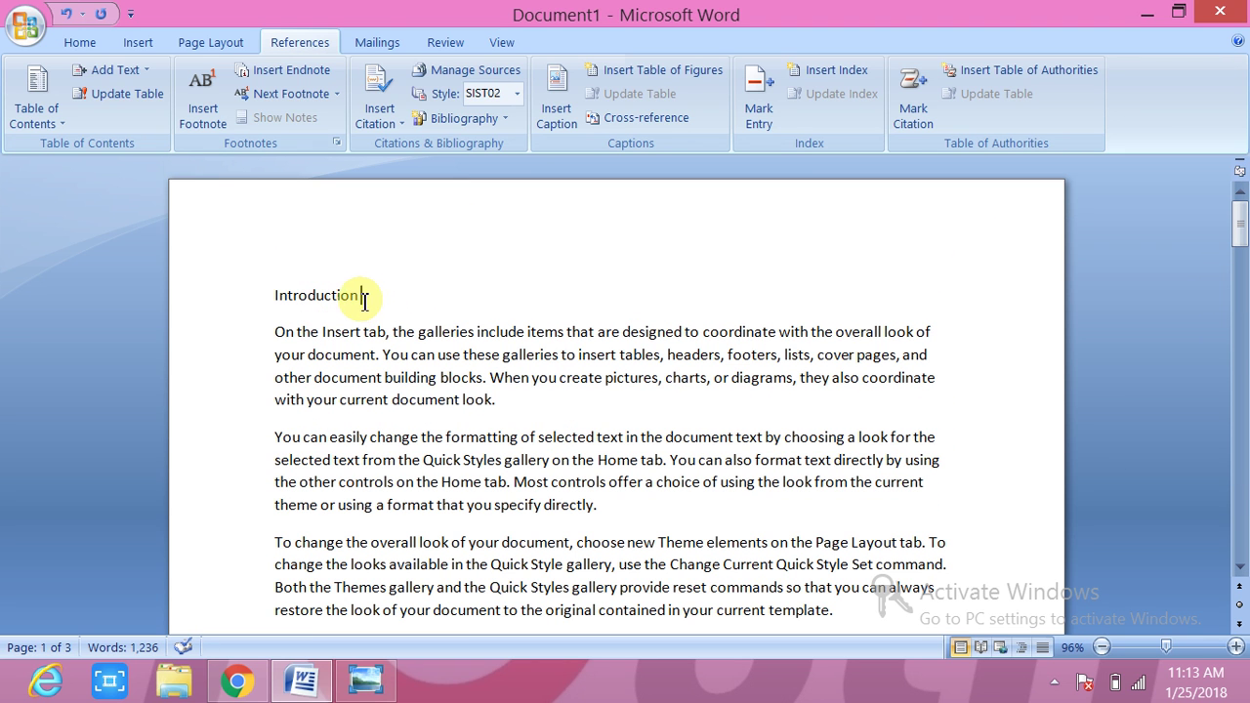
drag(363, 296, 279, 290)
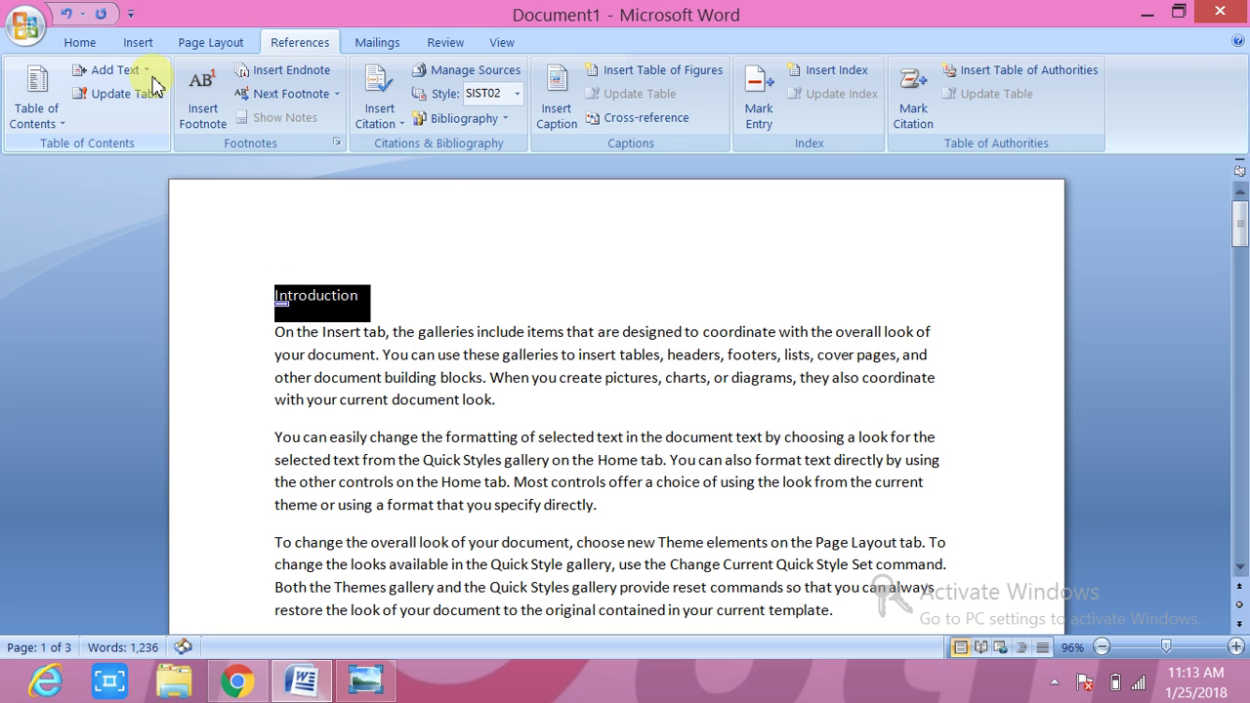
click(115, 70)
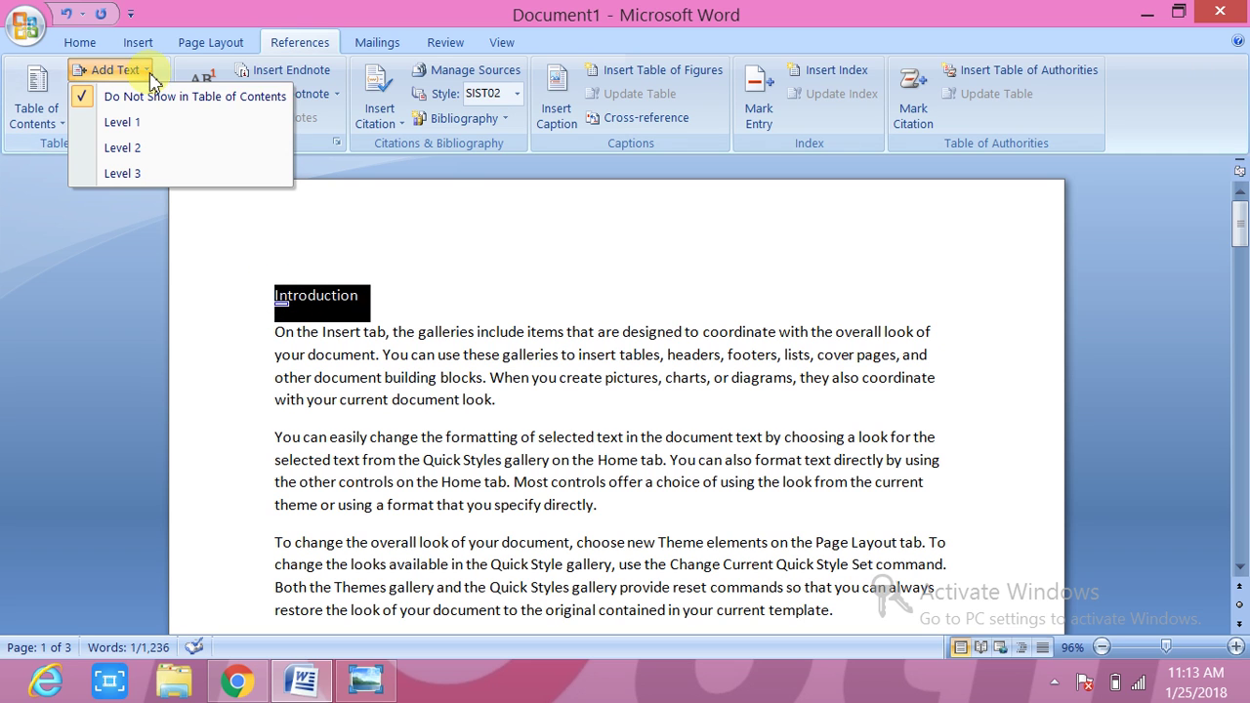
click(142, 123)
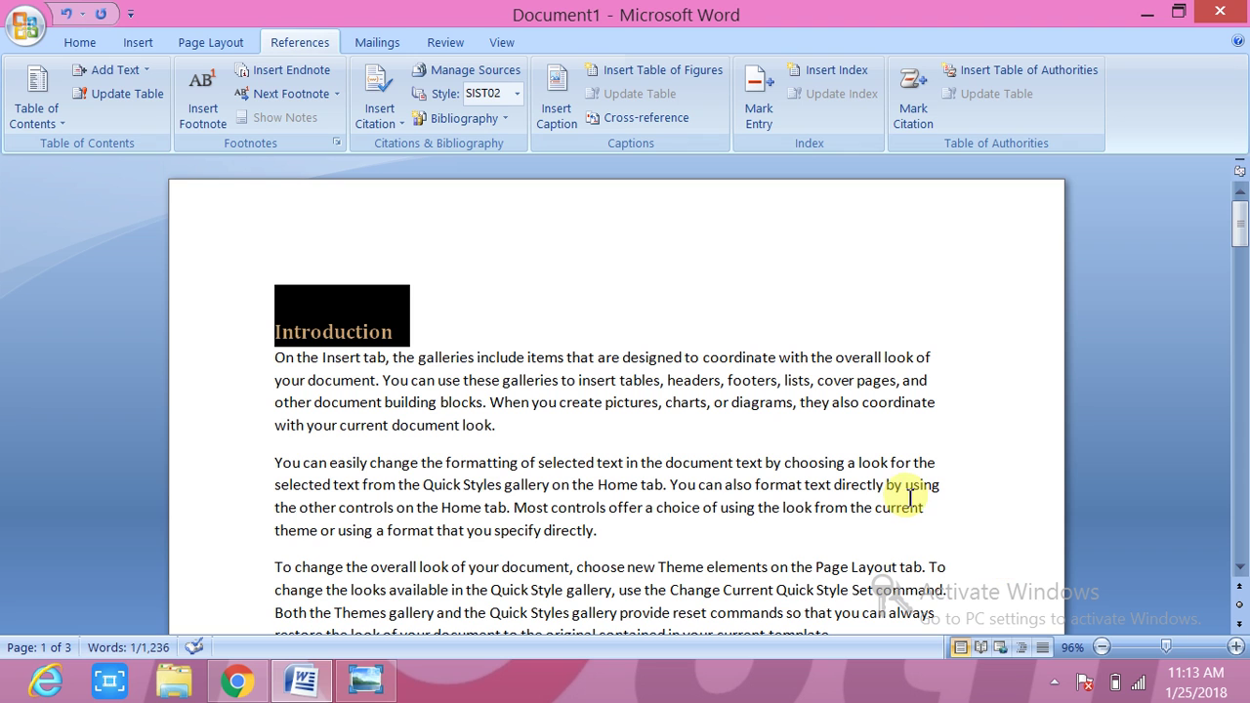
click(736, 496)
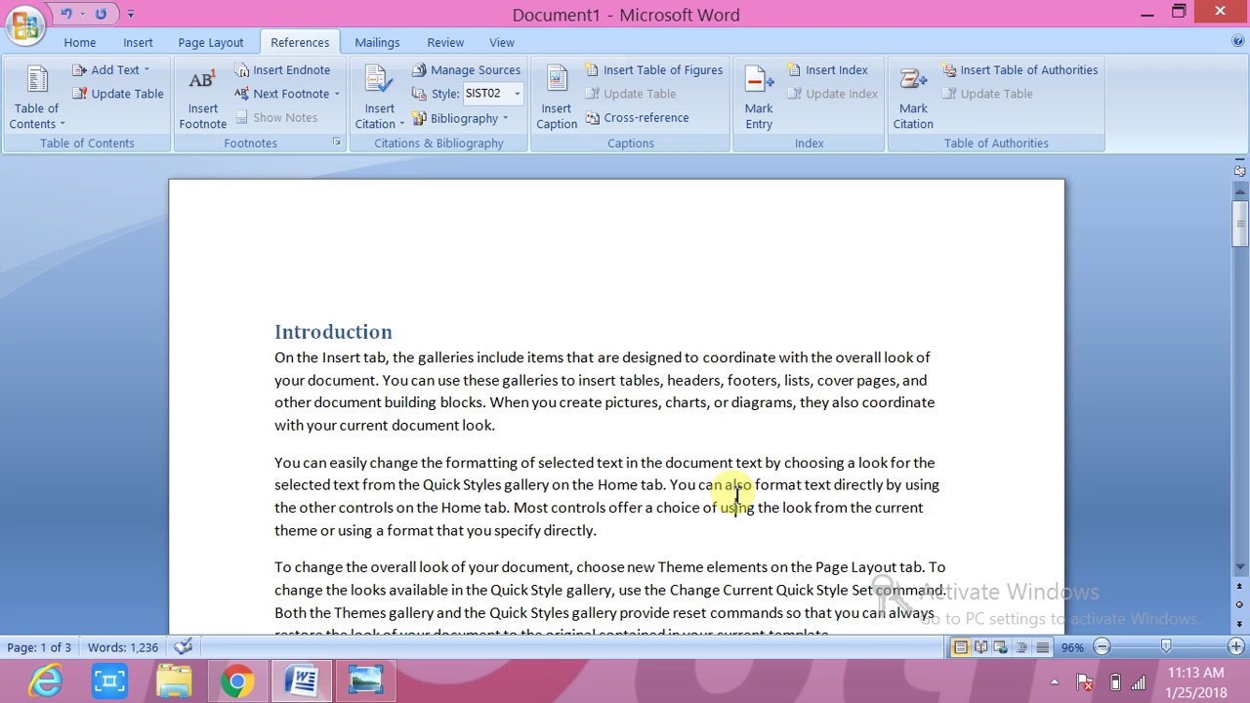
Mark the "Chapter 1" line as a Level 1 entry for the table of contents.
scroll(736, 496, down, 5)
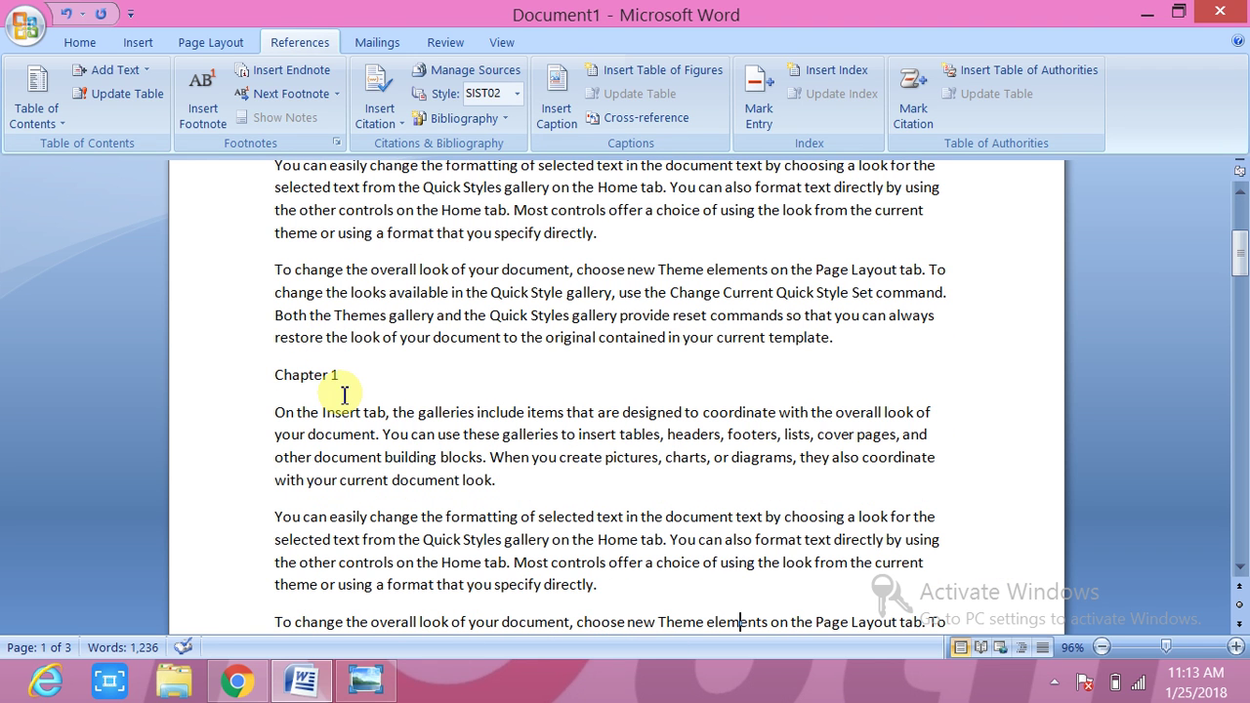
drag(340, 374, 280, 380)
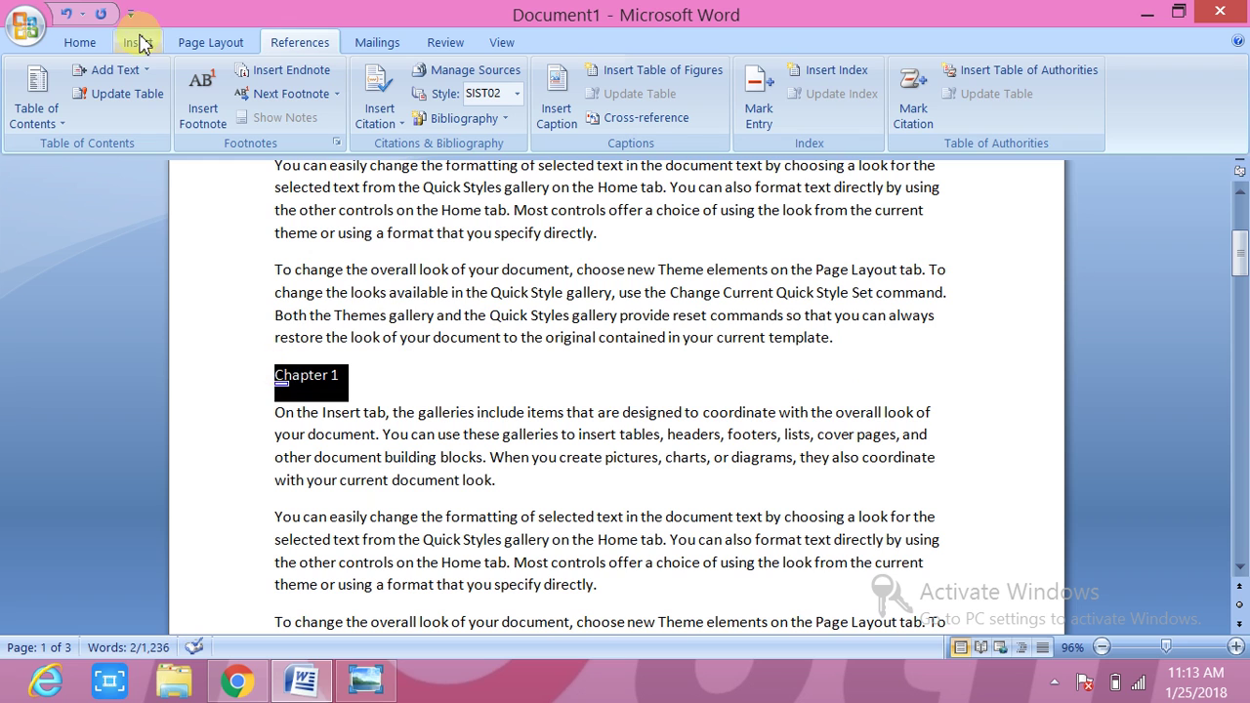
click(132, 71)
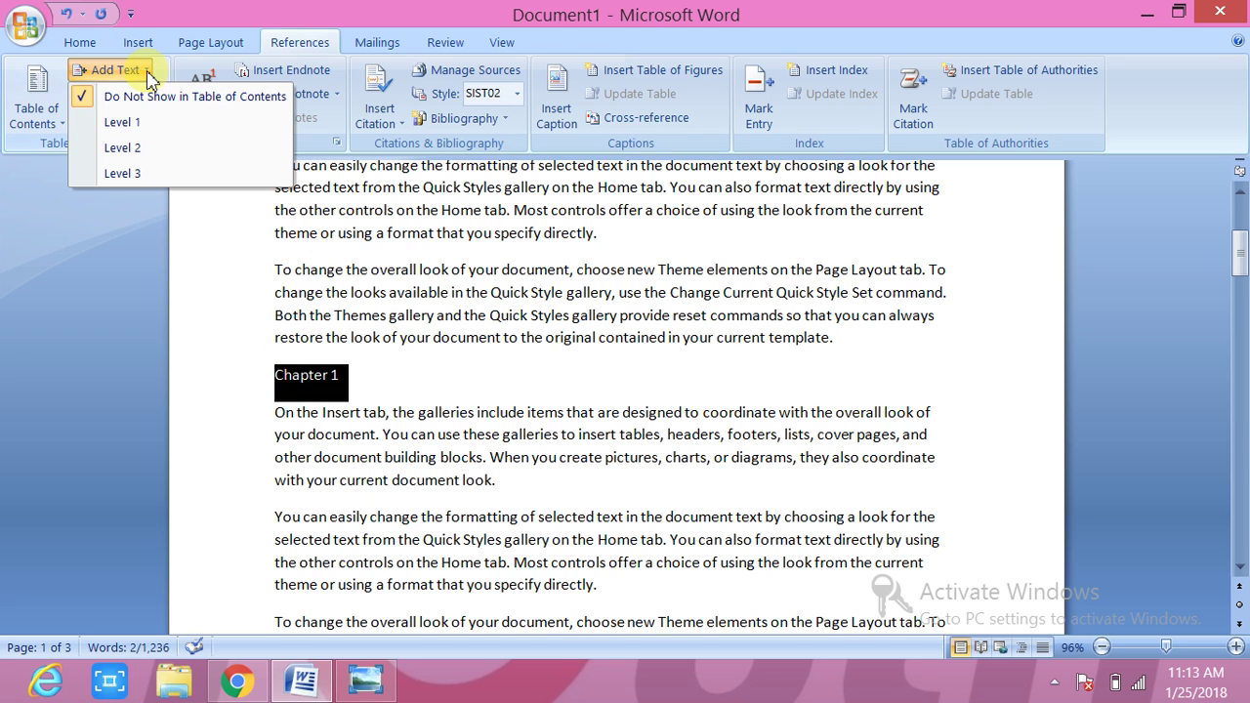
click(122, 122)
click(806, 455)
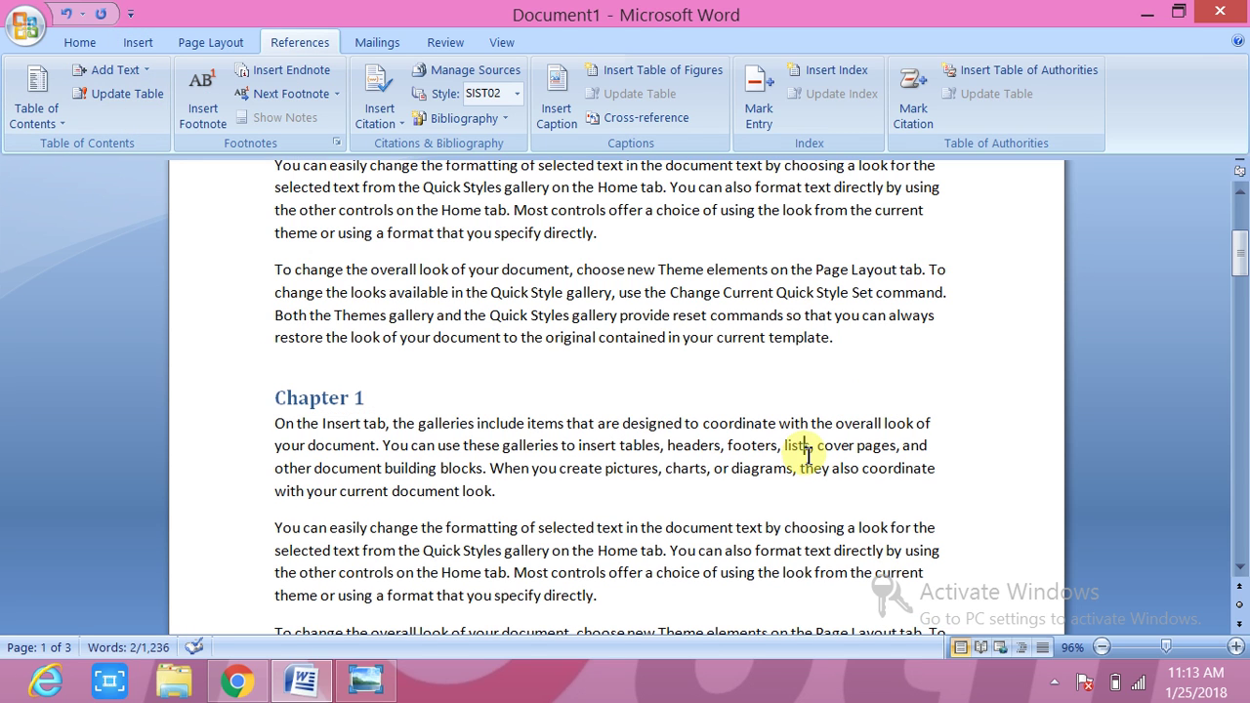
Mark the "Chapter 2" line as a Level 1 entry for the table of contents.
scroll(807, 455, down, 2)
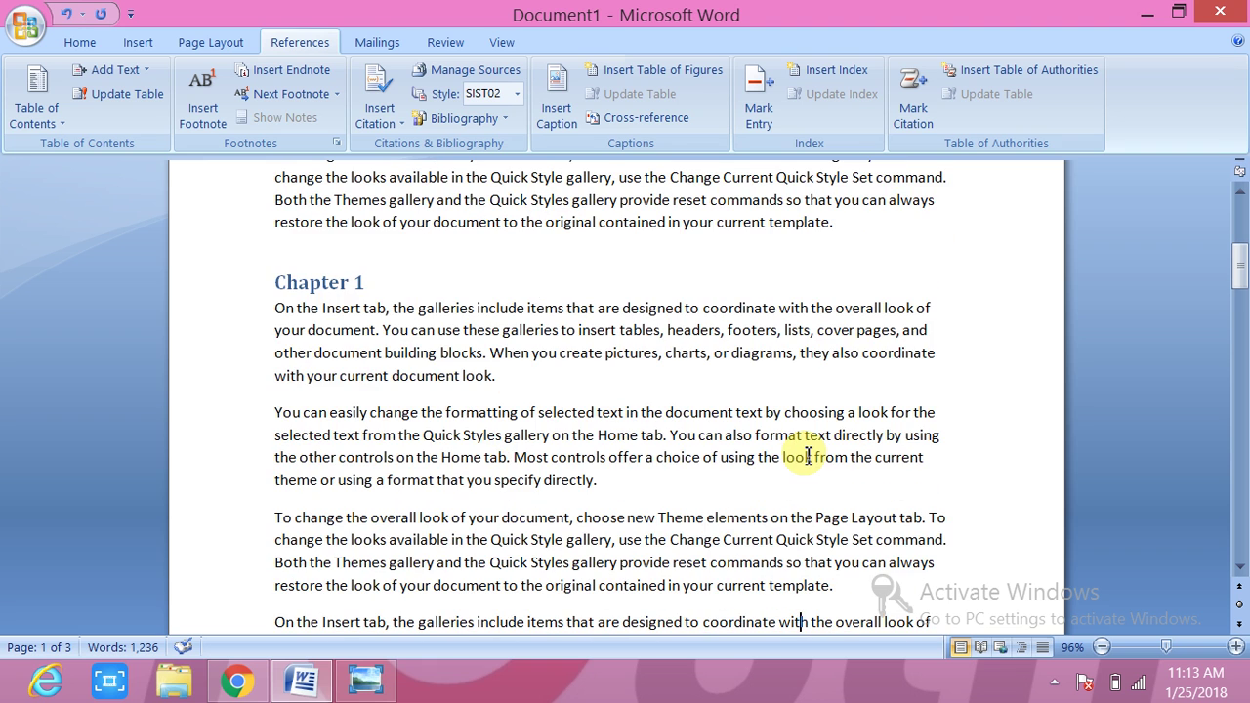
scroll(807, 455, down, 8)
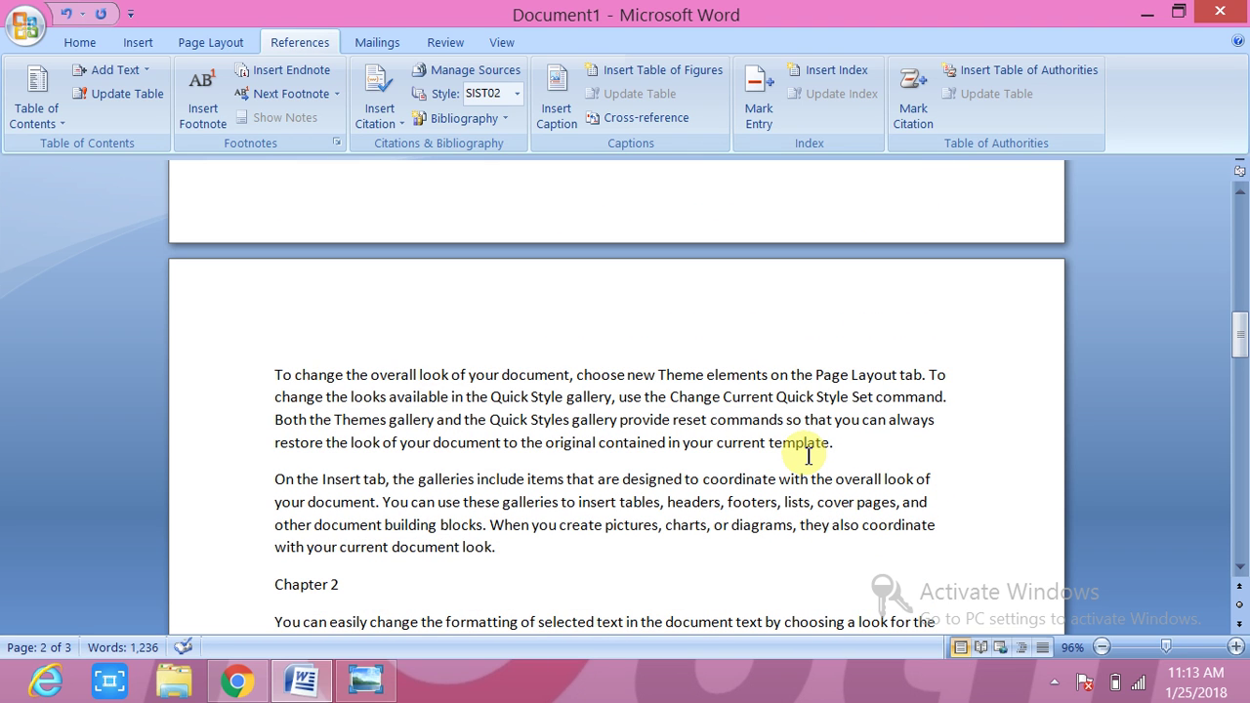
triple_click(295, 586)
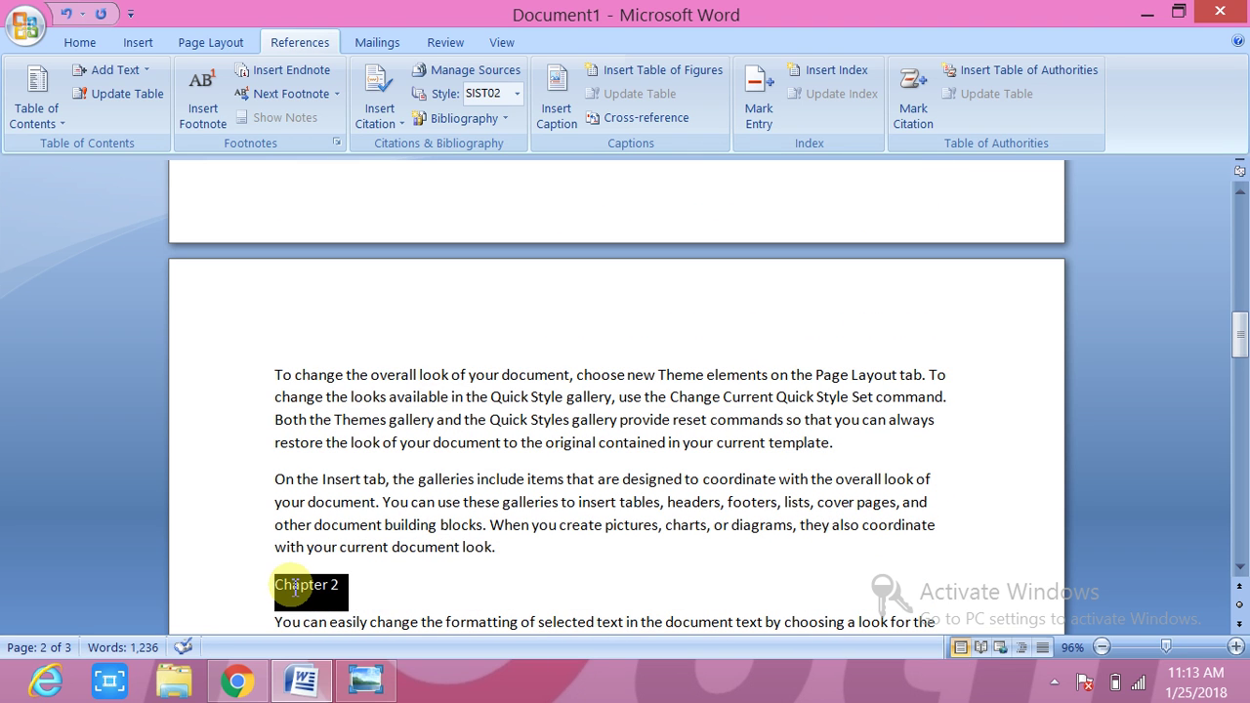
click(148, 74)
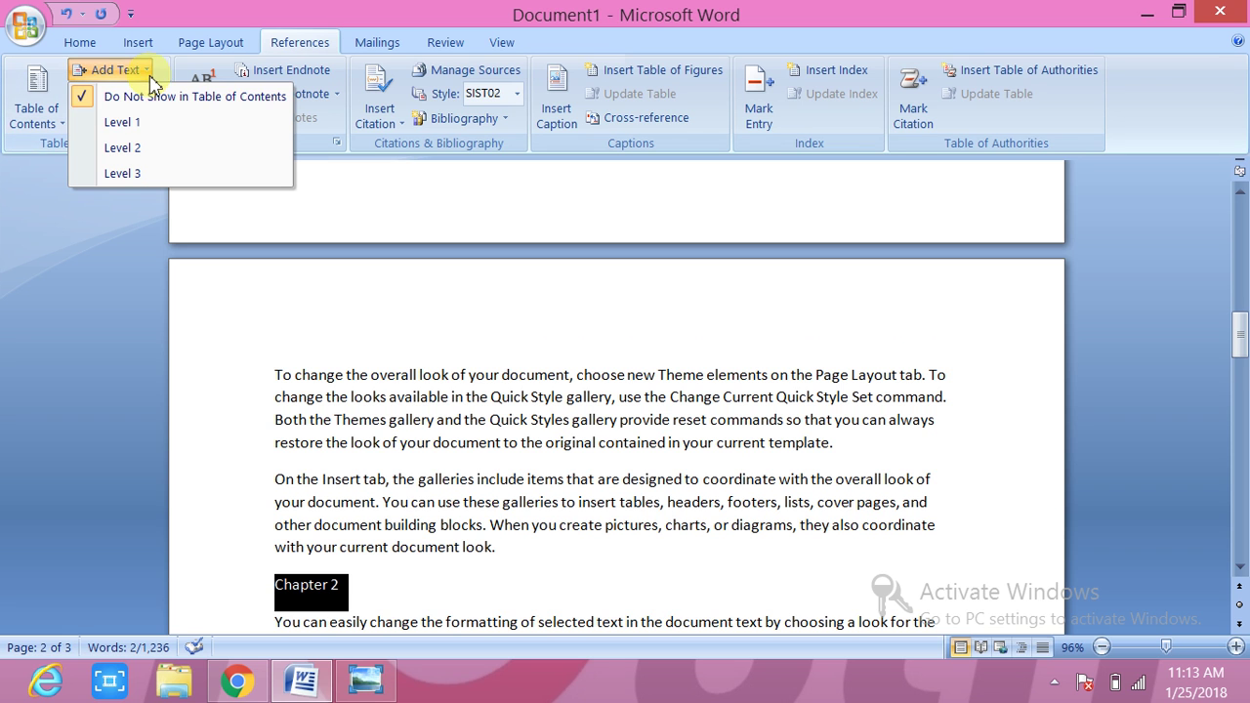
click(136, 123)
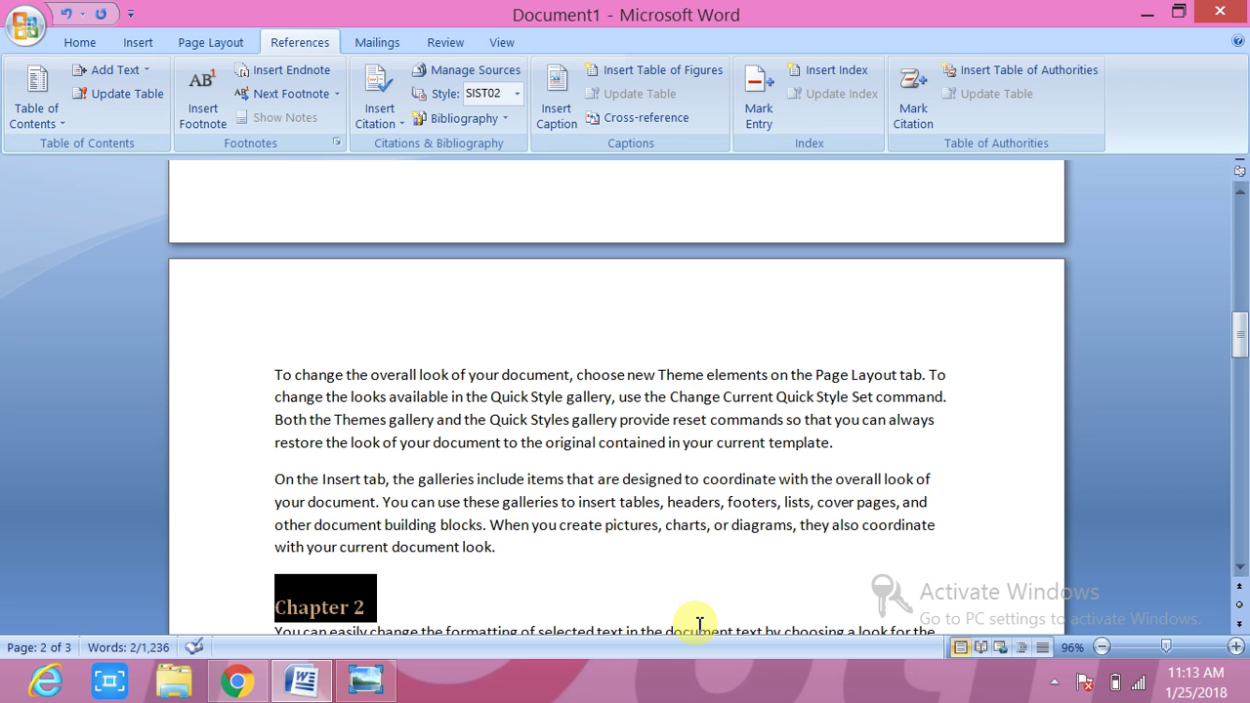
Mark the "Chapter 3" line as a Level 1 entry for the table of contents.
key(Down)
key(Down)
key(Down)
key(Down)
key(Down)
key(Down)
key(Down)
key(Down)
key(Down)
key(Down)
key(Down)
key(Down)
key(Down)
key(Down)
key(Down)
key(Down)
key(Down)
key(Down)
key(Down)
key(Down)
key(Down)
key(Down)
key(Down)
key(Down)
key(Down)
key(Down)
key(Down)
key(Down)
key(Down)
key(Down)
key(Down)
key(Down)
key(Down)
key(Down)
key(Down)
key(Down)
key(Down)
key(Down)
key(Down)
key(Down)
key(Down)
key(Down)
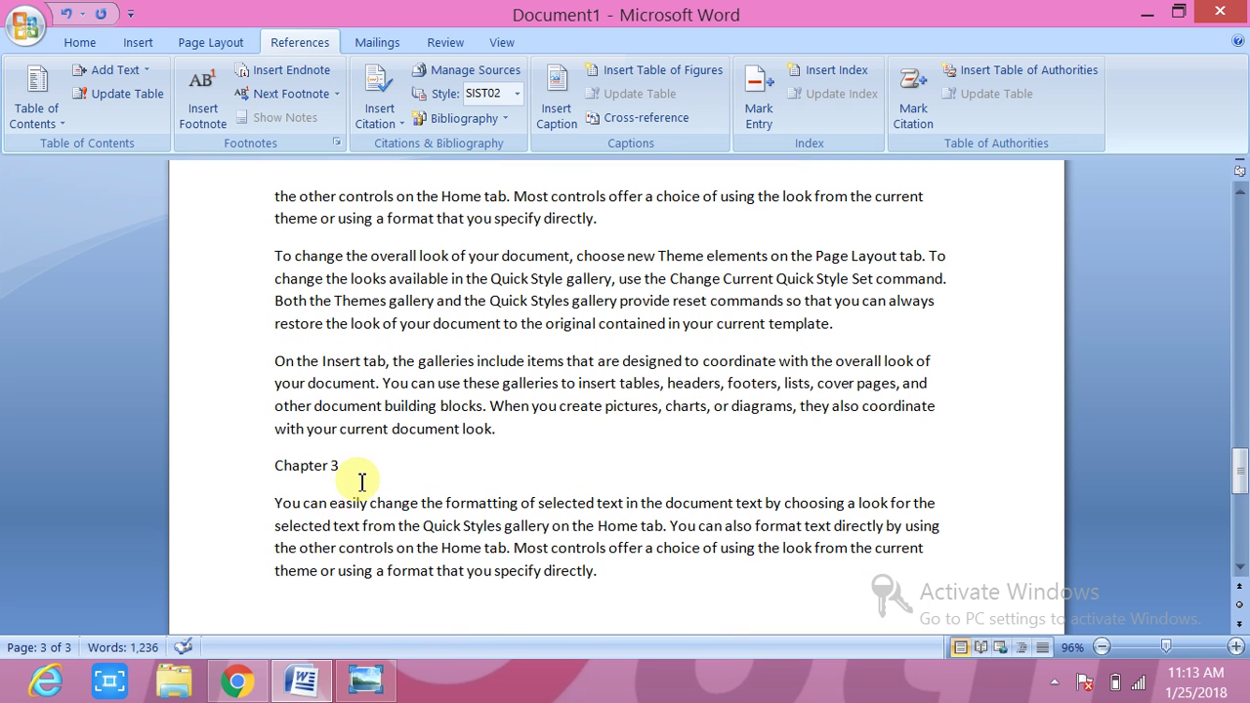
drag(348, 467, 260, 466)
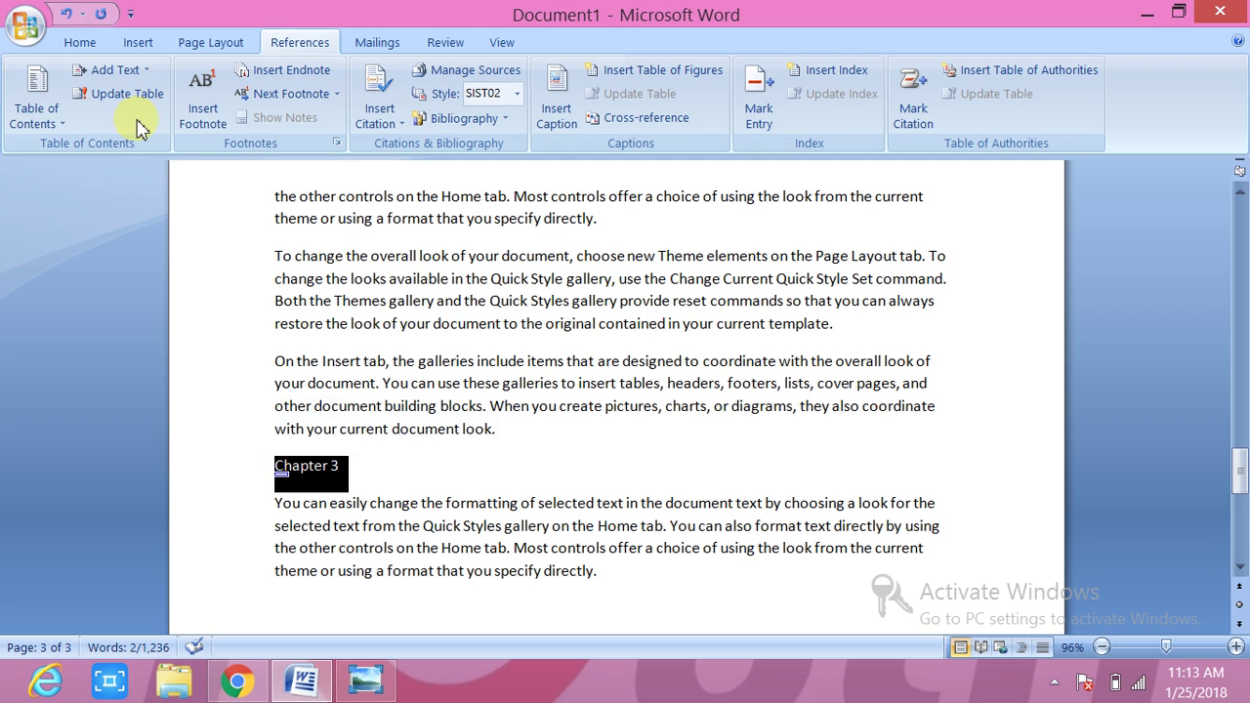
click(117, 70)
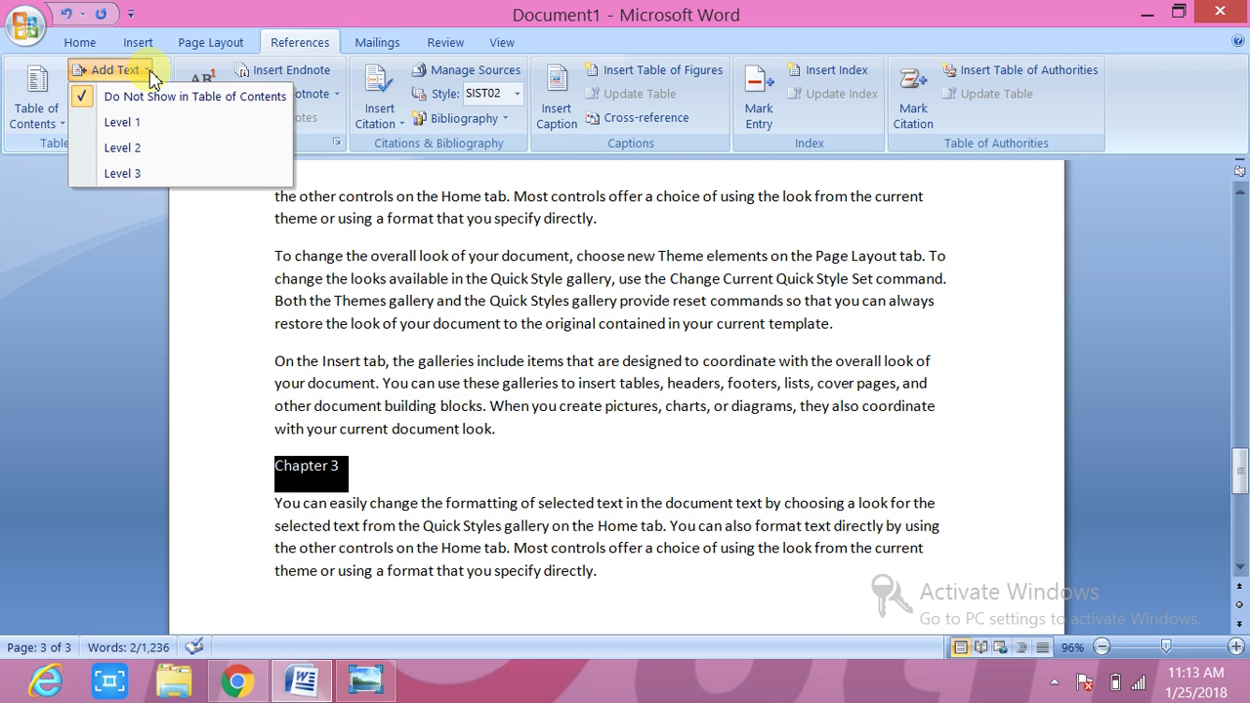
click(122, 122)
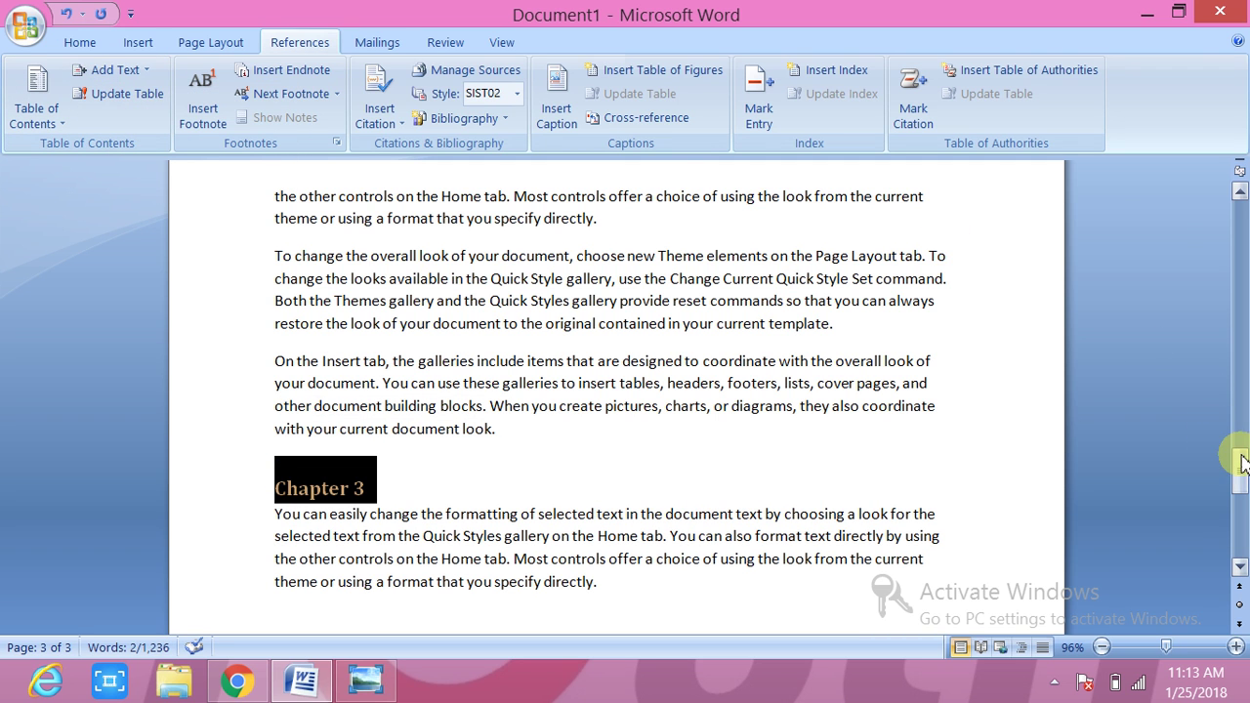
Insert an empty line above the Introduction heading at the start of the document.
drag(1242, 470, 1240, 210)
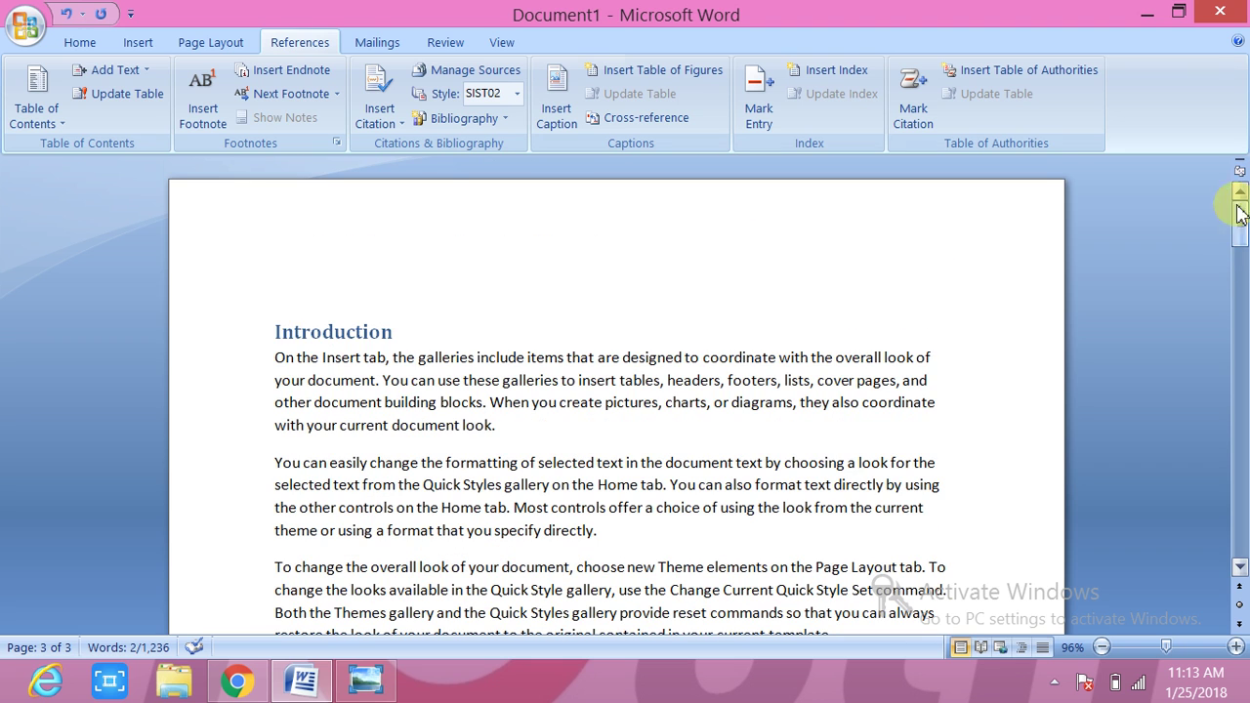
click(272, 330)
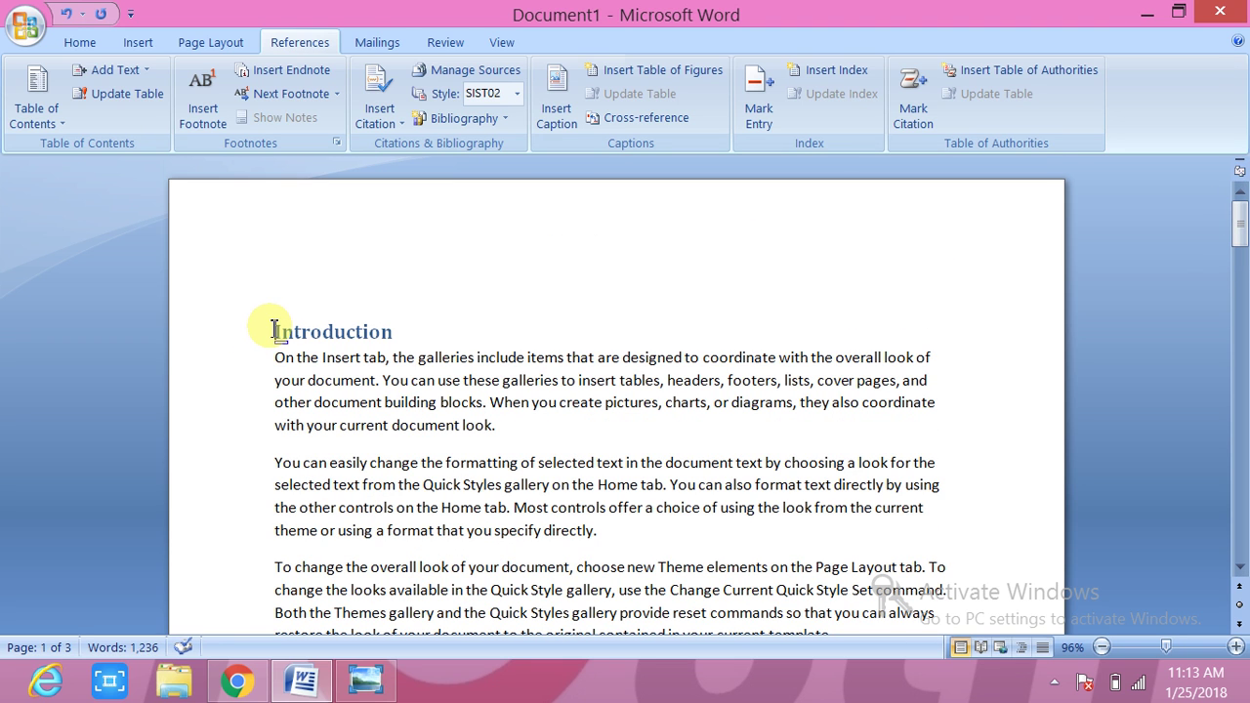
scroll(274, 328, up, 1)
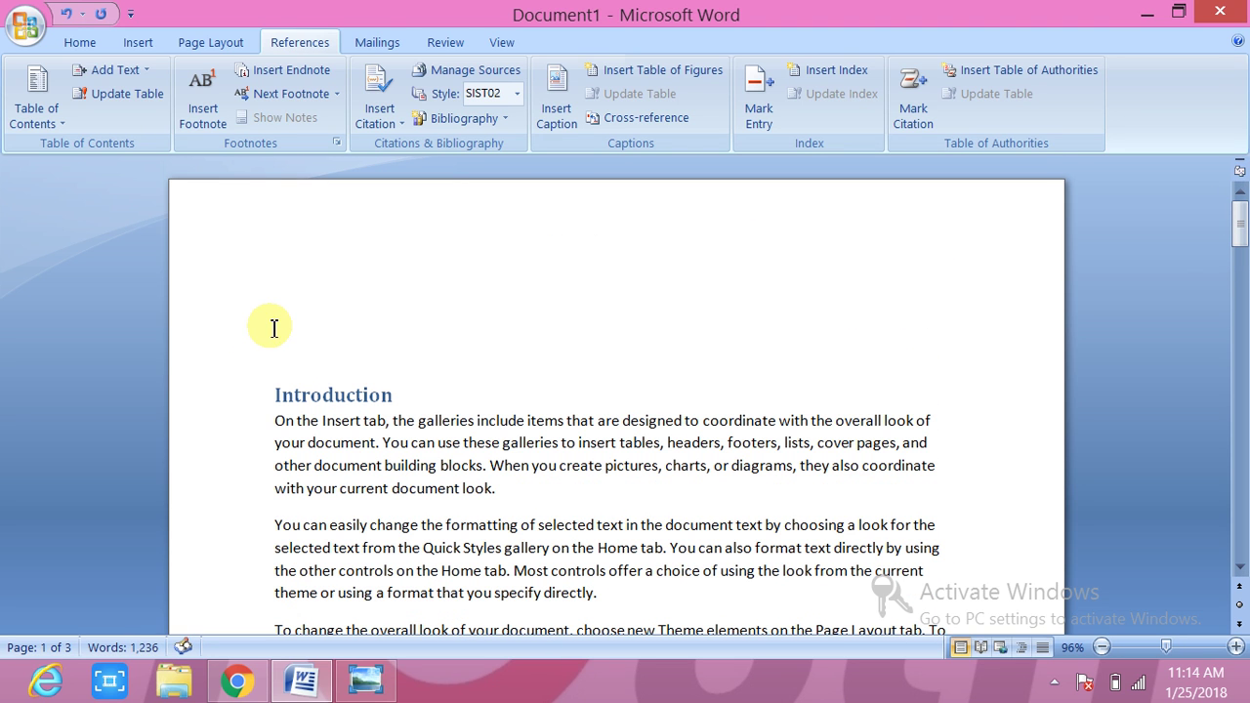
Insert a table of contents in the Automatic Table 1 style on the empty line above the Introduction heading.
click(338, 335)
click(65, 129)
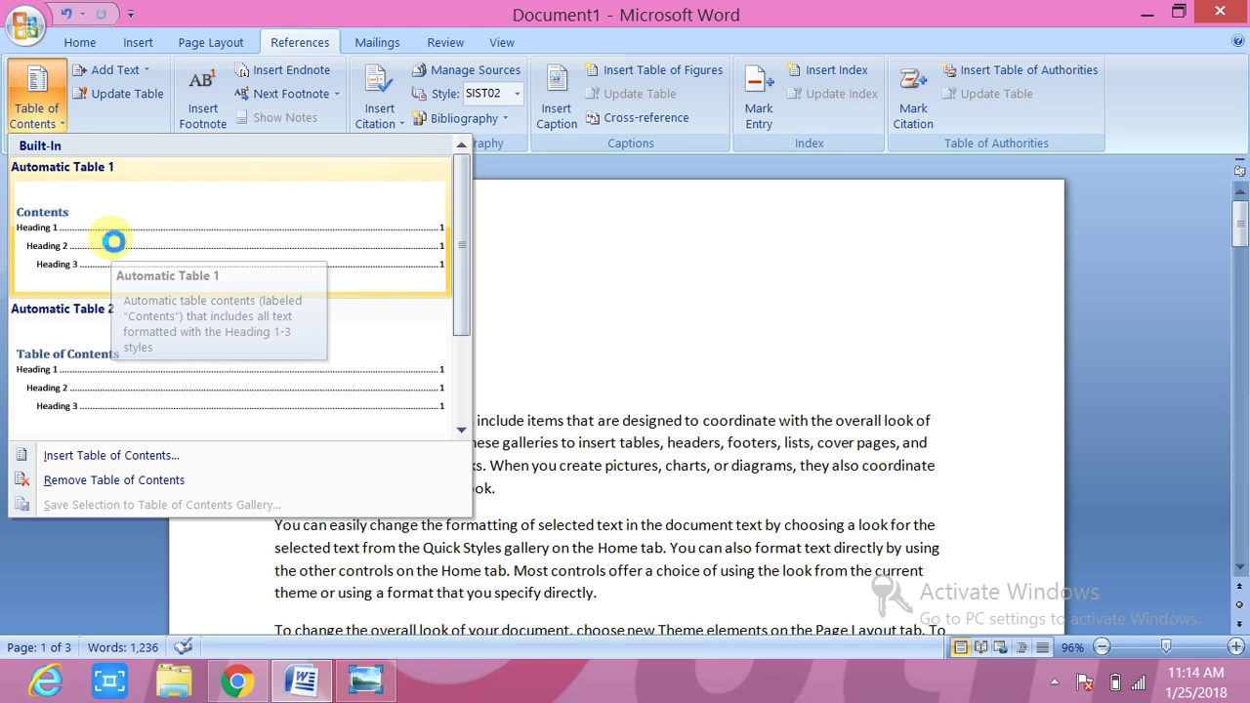
click(114, 241)
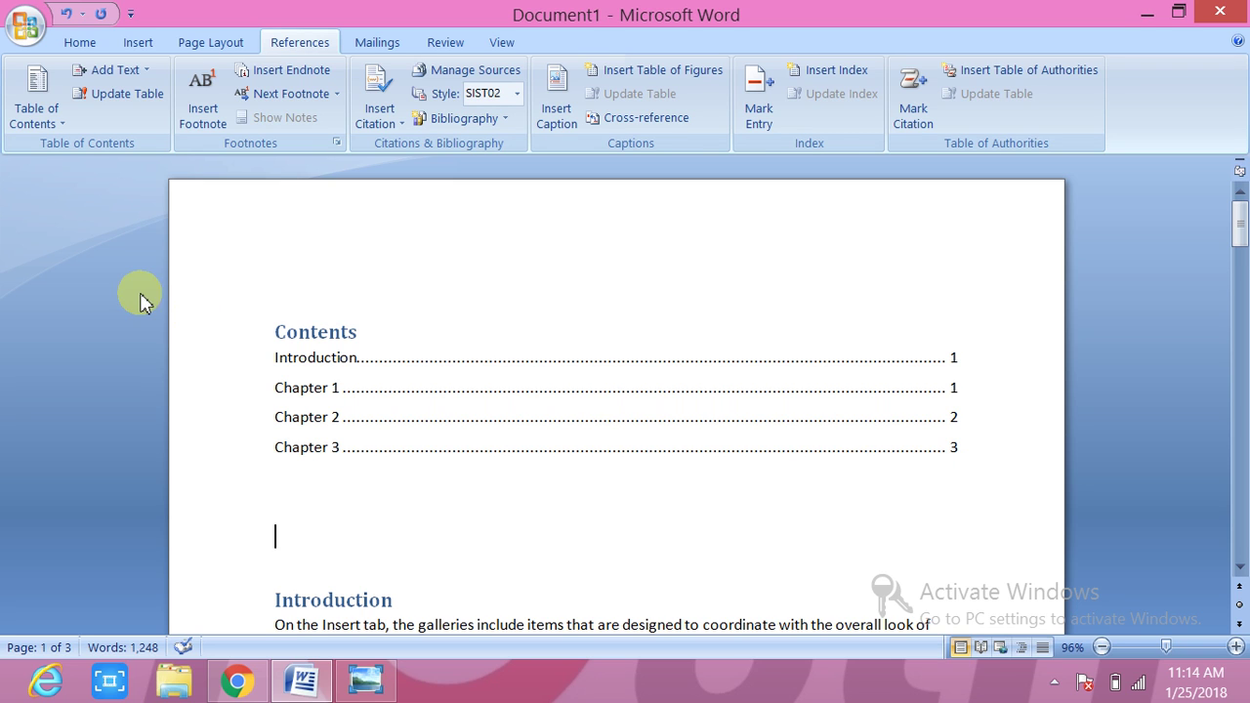
Add a new line reading "Computer" below the first paragraph of the Introduction section.
click(147, 74)
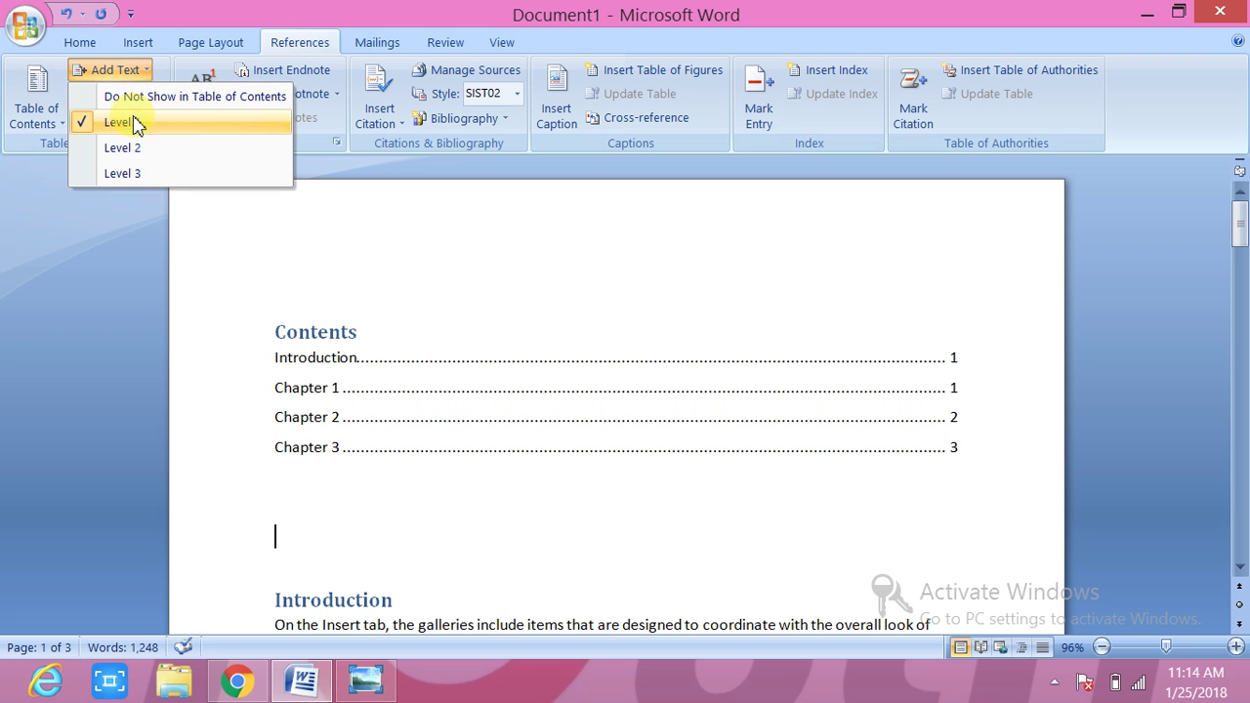
click(1016, 586)
drag(1241, 232, 1232, 248)
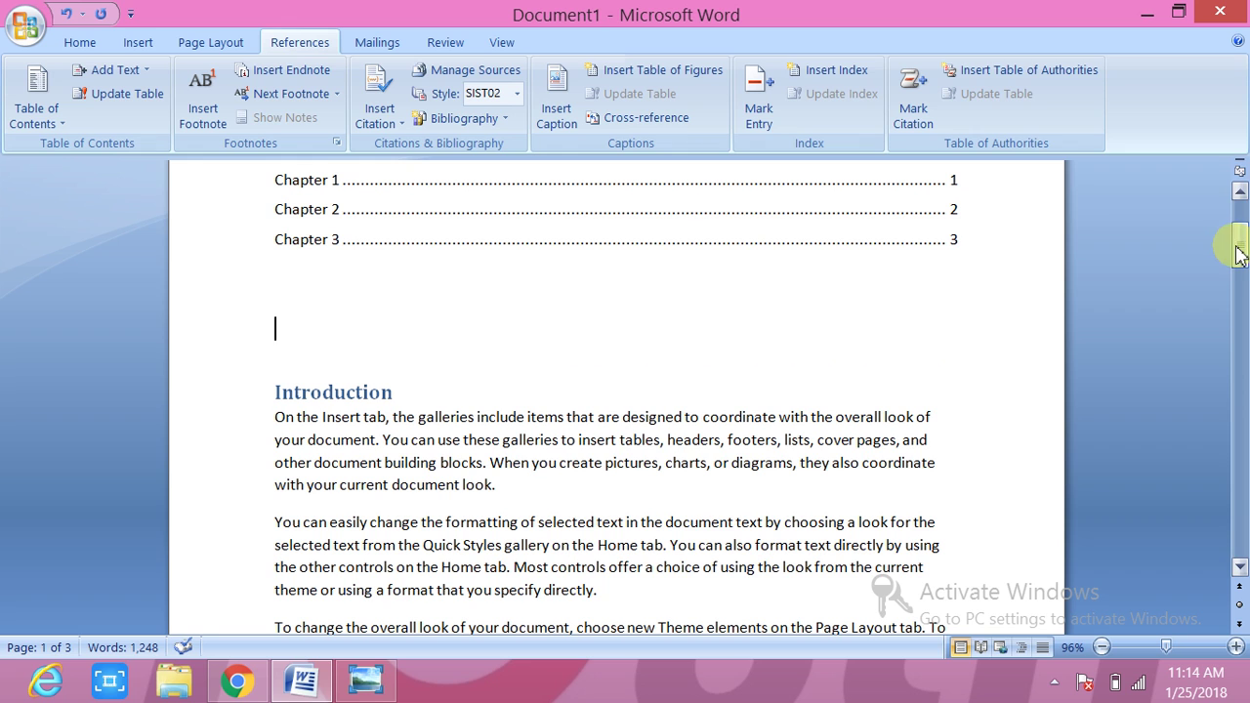
click(512, 491)
key(Return)
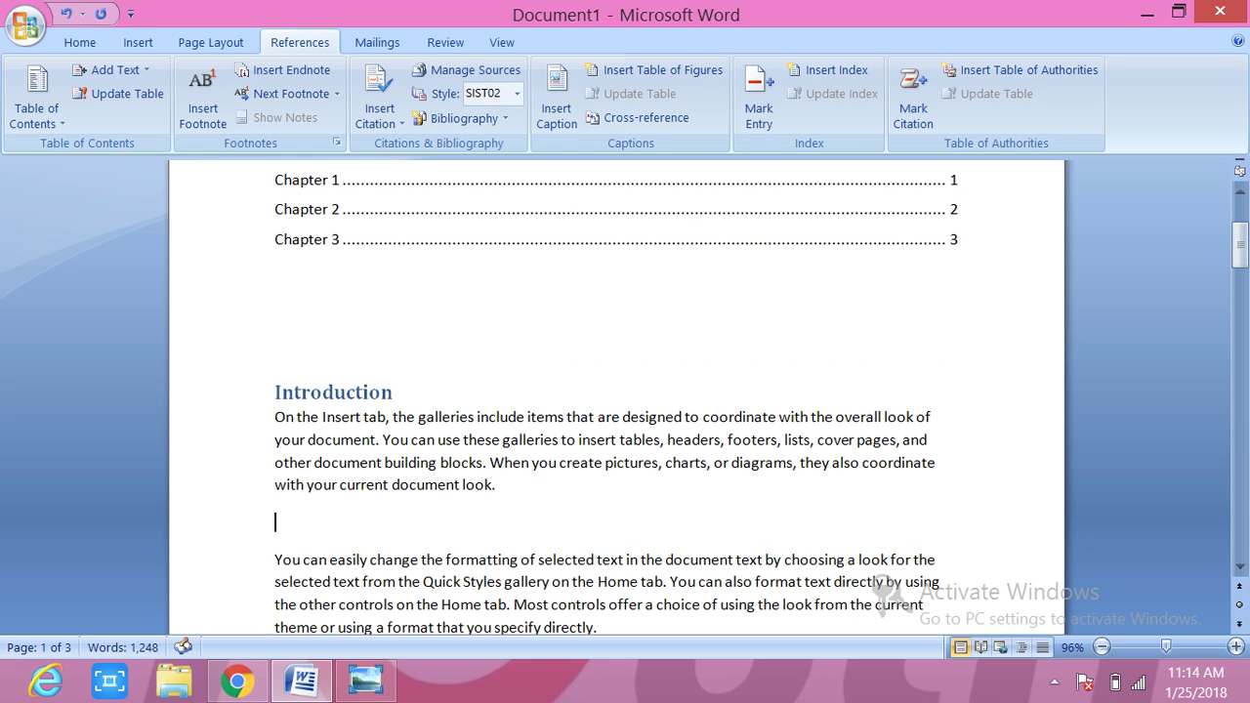
text(mputer)
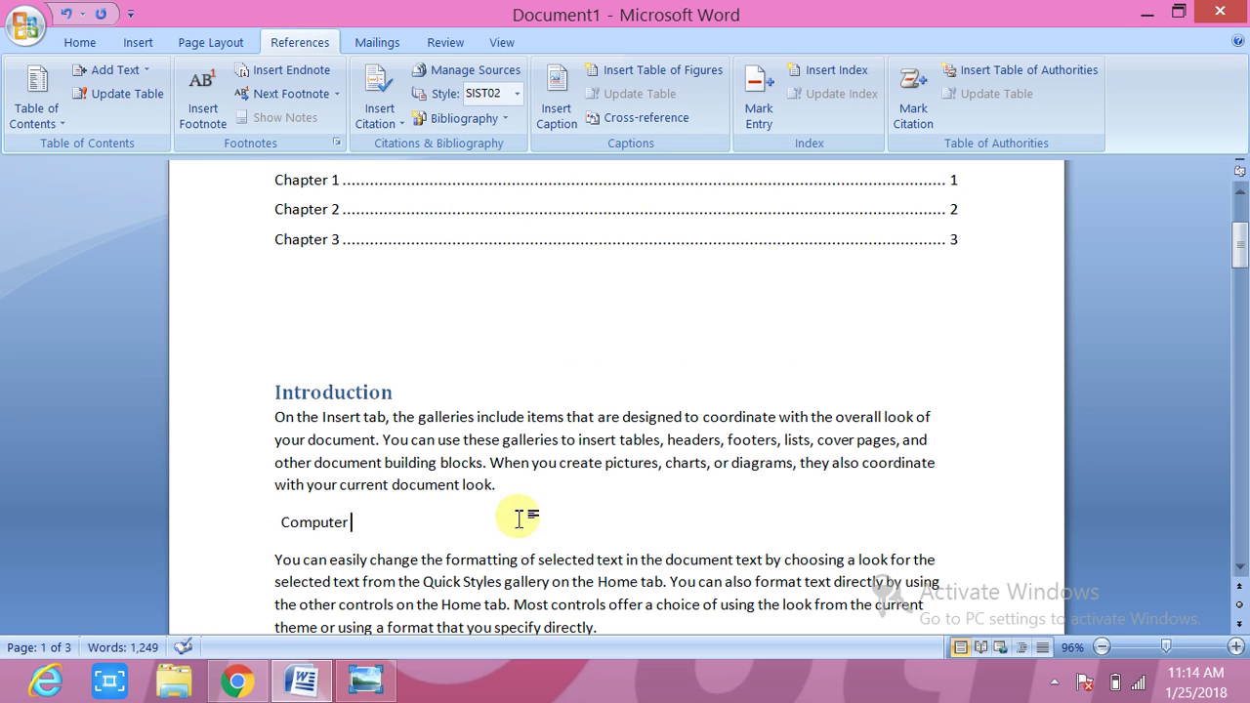
Mark the "Computer" line as a Level 2 entry for the table of contents.
drag(361, 521, 286, 522)
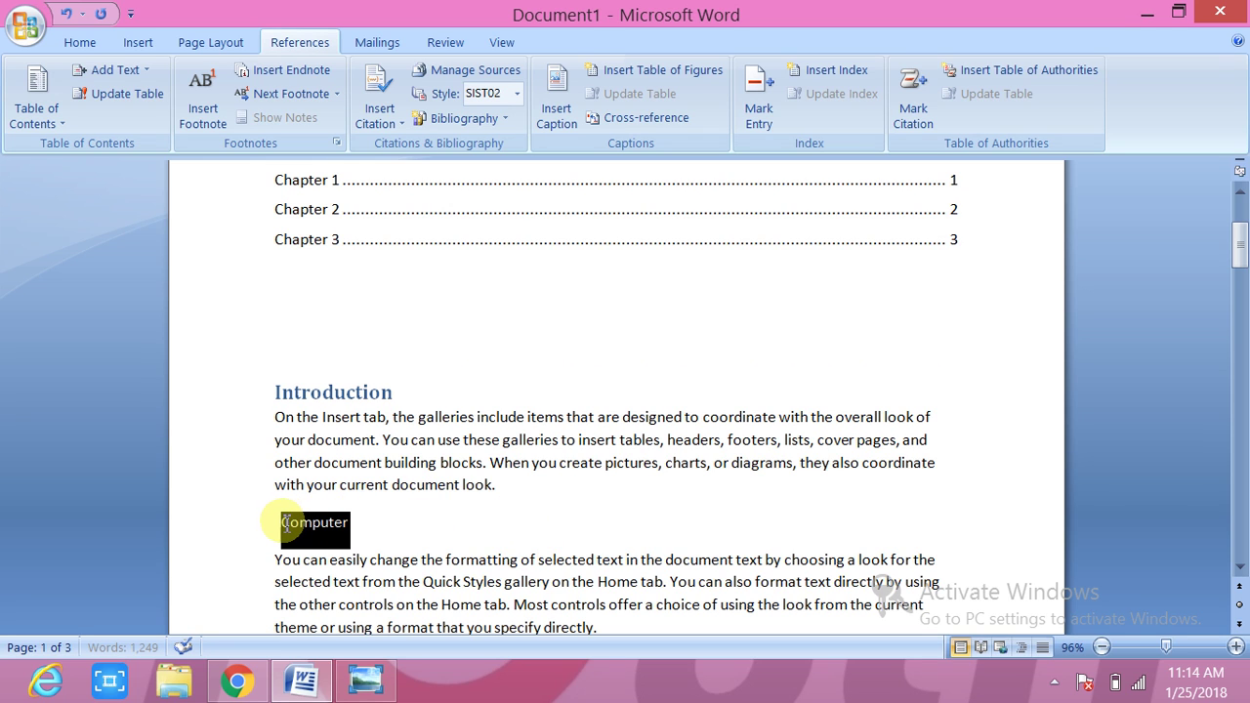
click(146, 72)
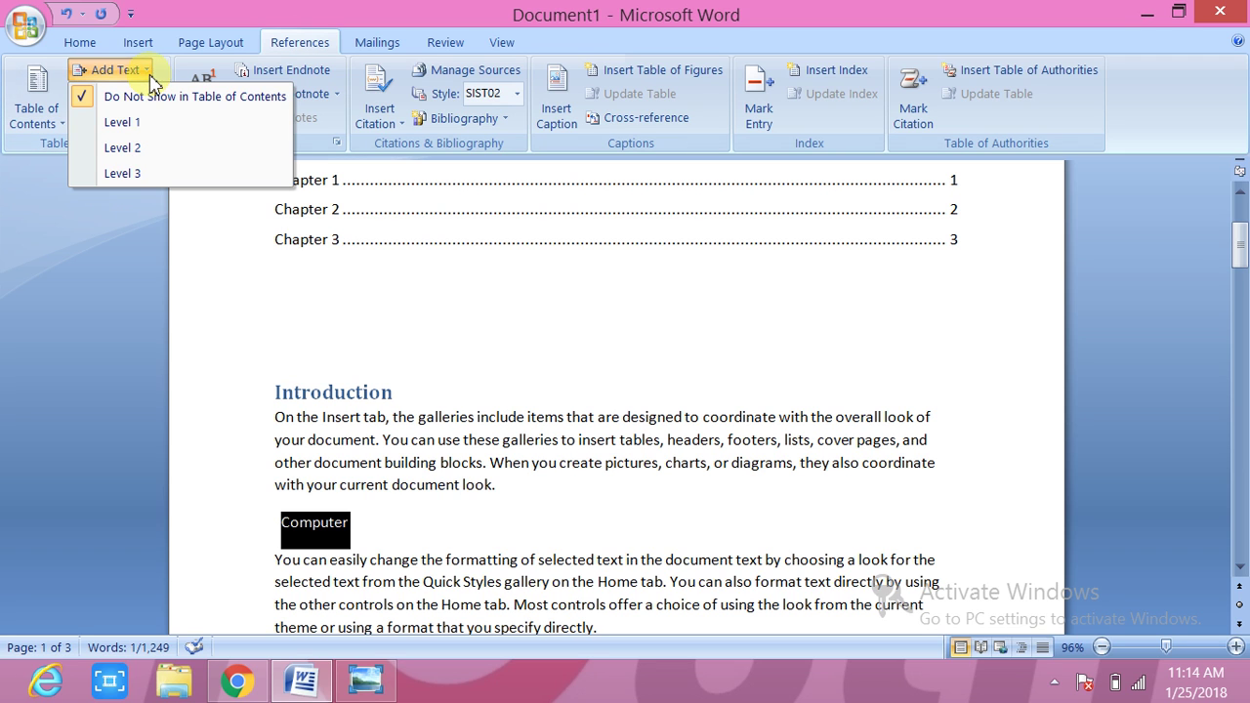
click(136, 147)
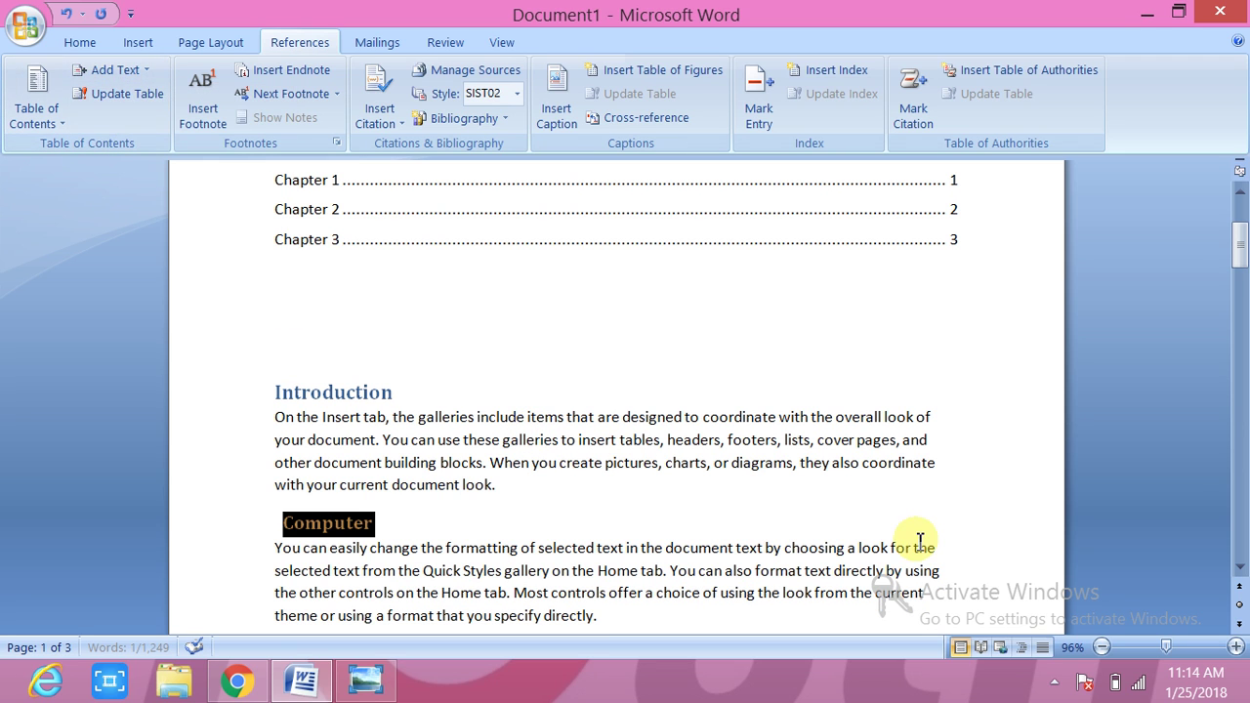
Update the entire table of contents to include the Computer subheading.
click(587, 227)
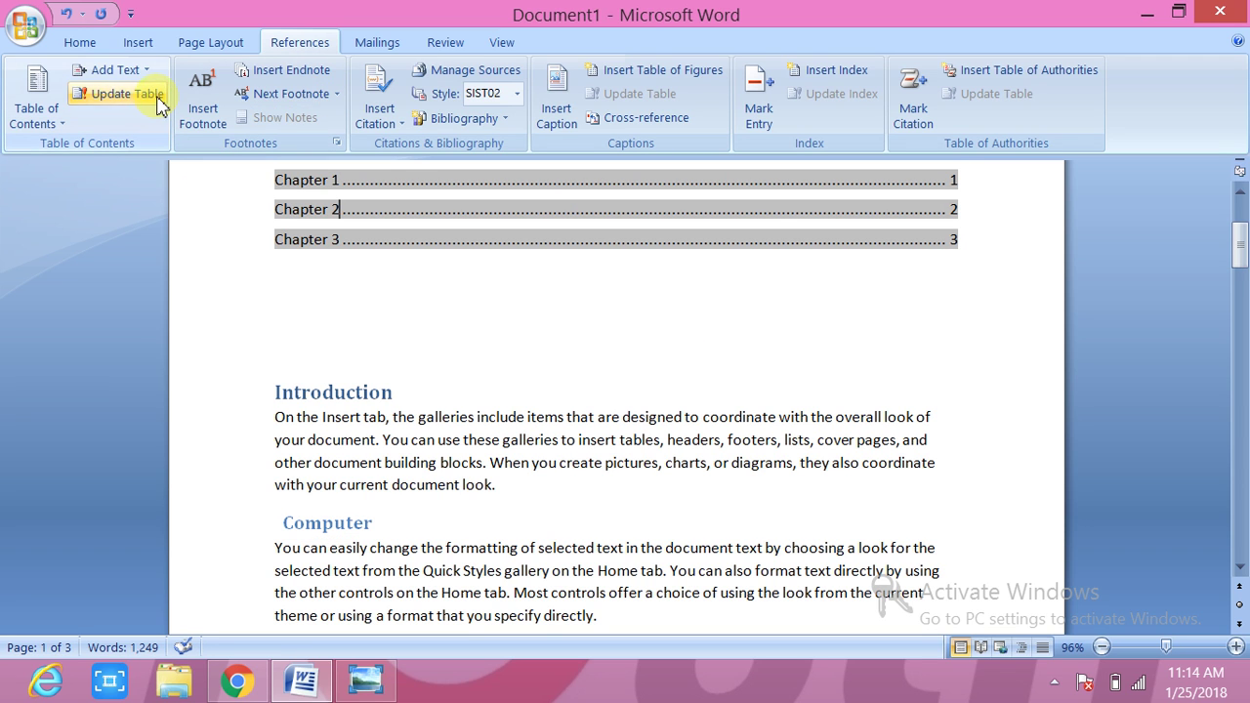
click(157, 99)
click(545, 341)
click(626, 372)
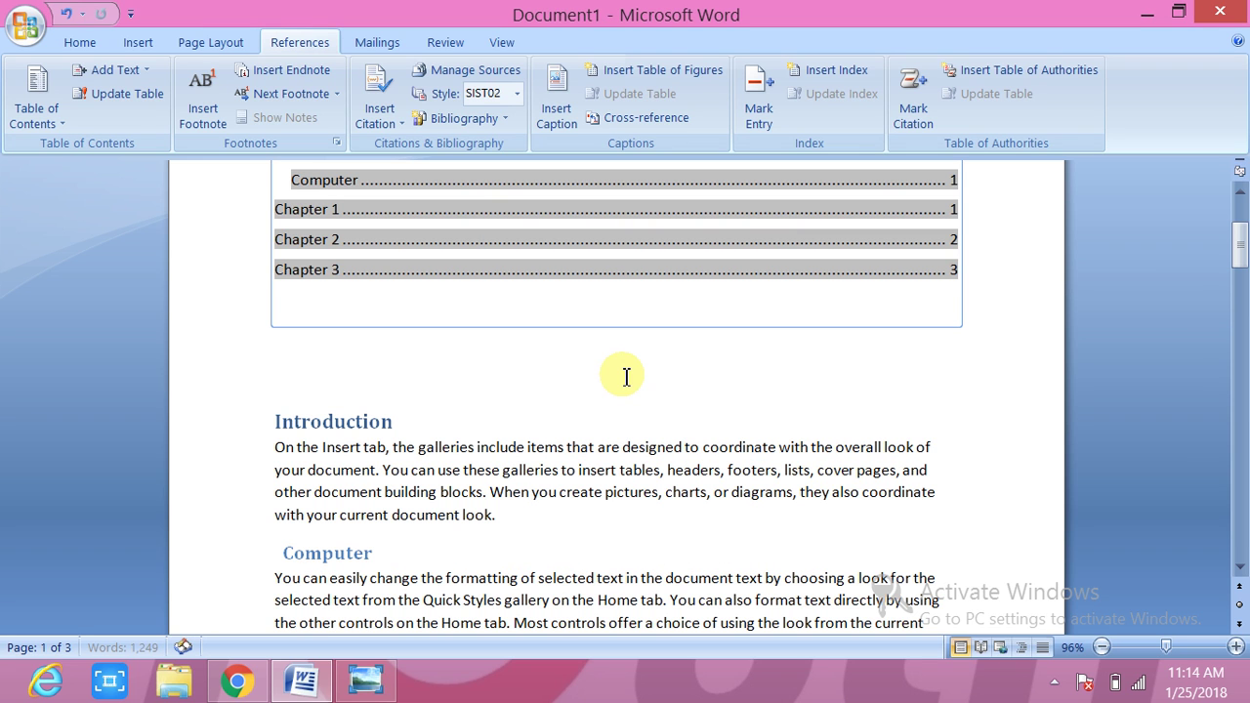
Follow the Chapter 1 link in the table of contents to its heading, and return to the start of the document.
drag(1240, 262, 1242, 249)
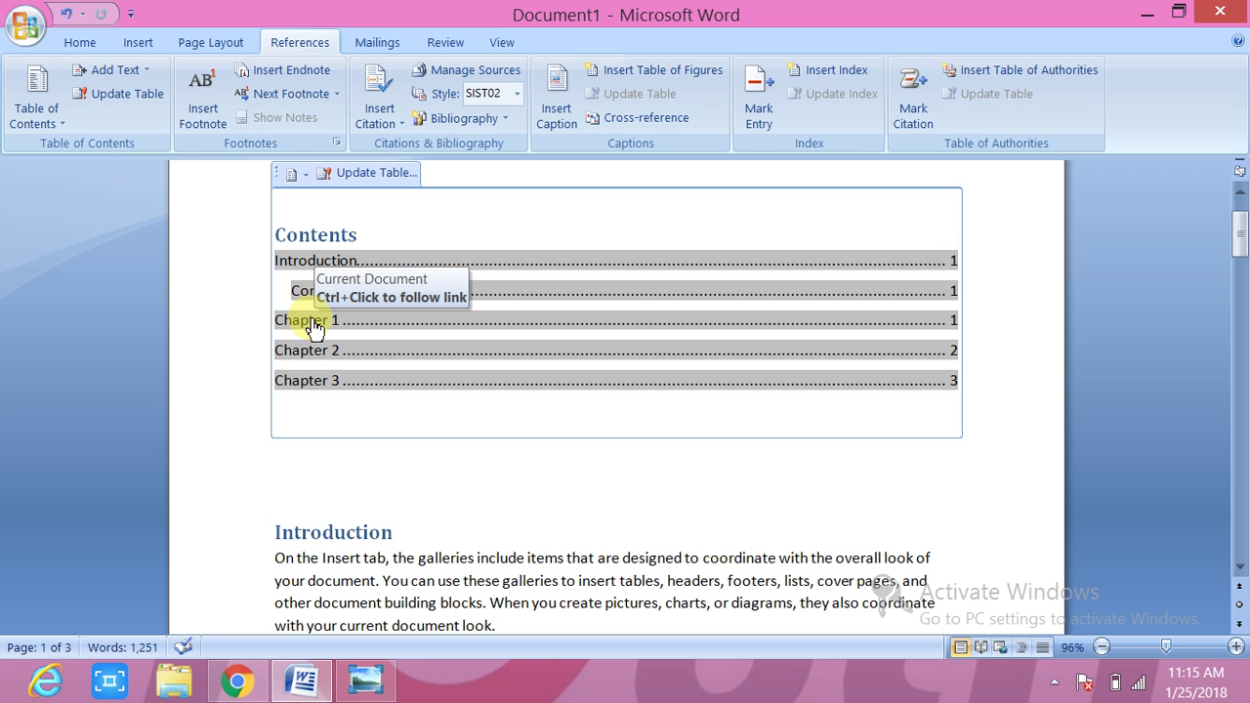
ctrl+click(312, 322)
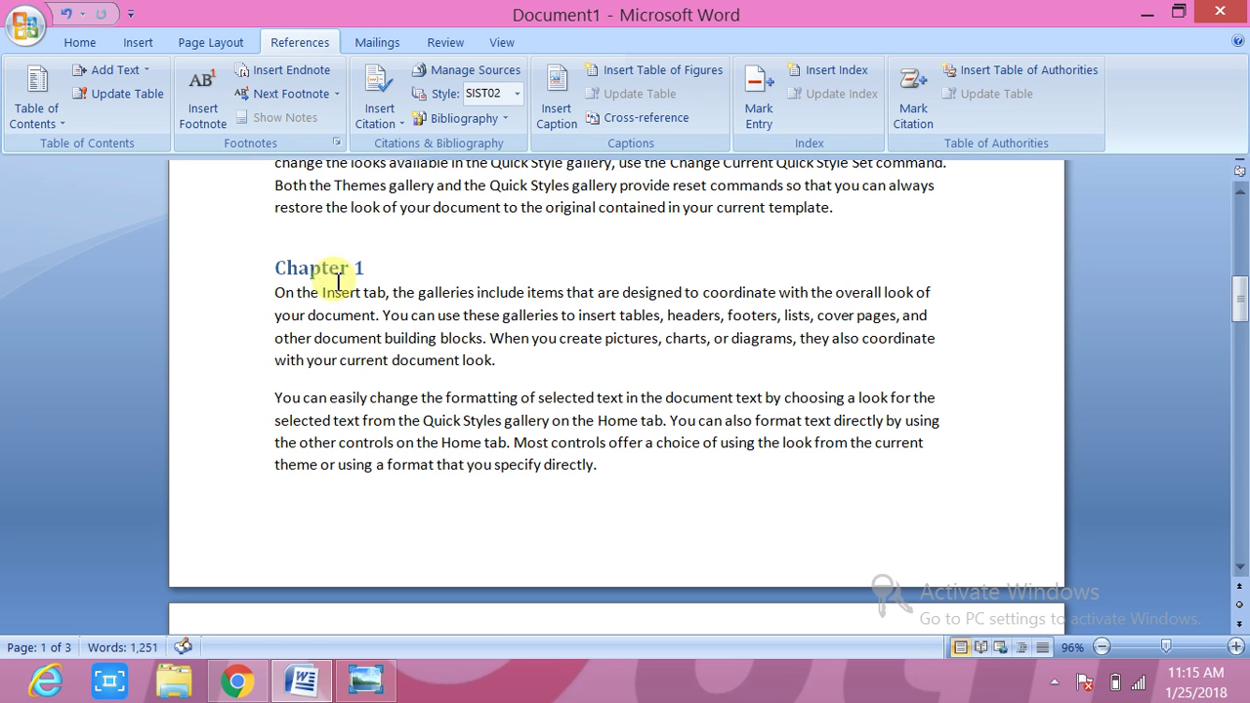
drag(1242, 283, 1239, 201)
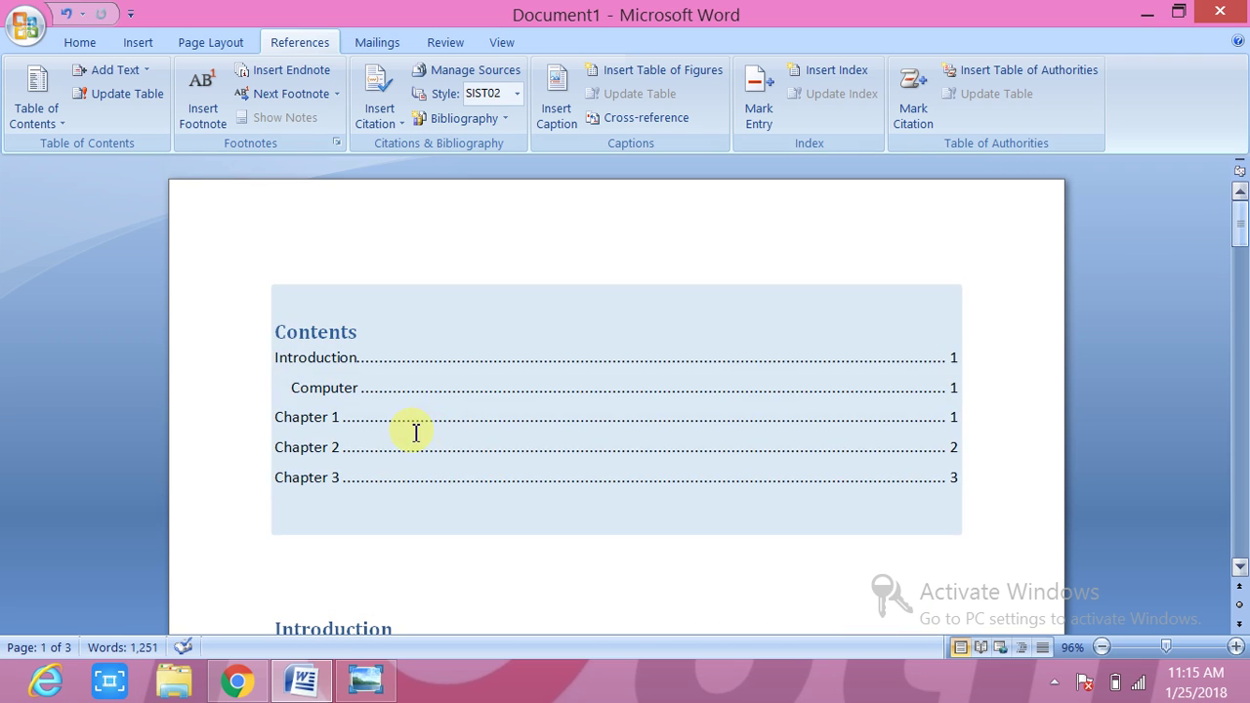
Add a new line reading "Chpter 7" below the second paragraph of the Chapter 2 section.
drag(1237, 195, 1241, 400)
click(843, 470)
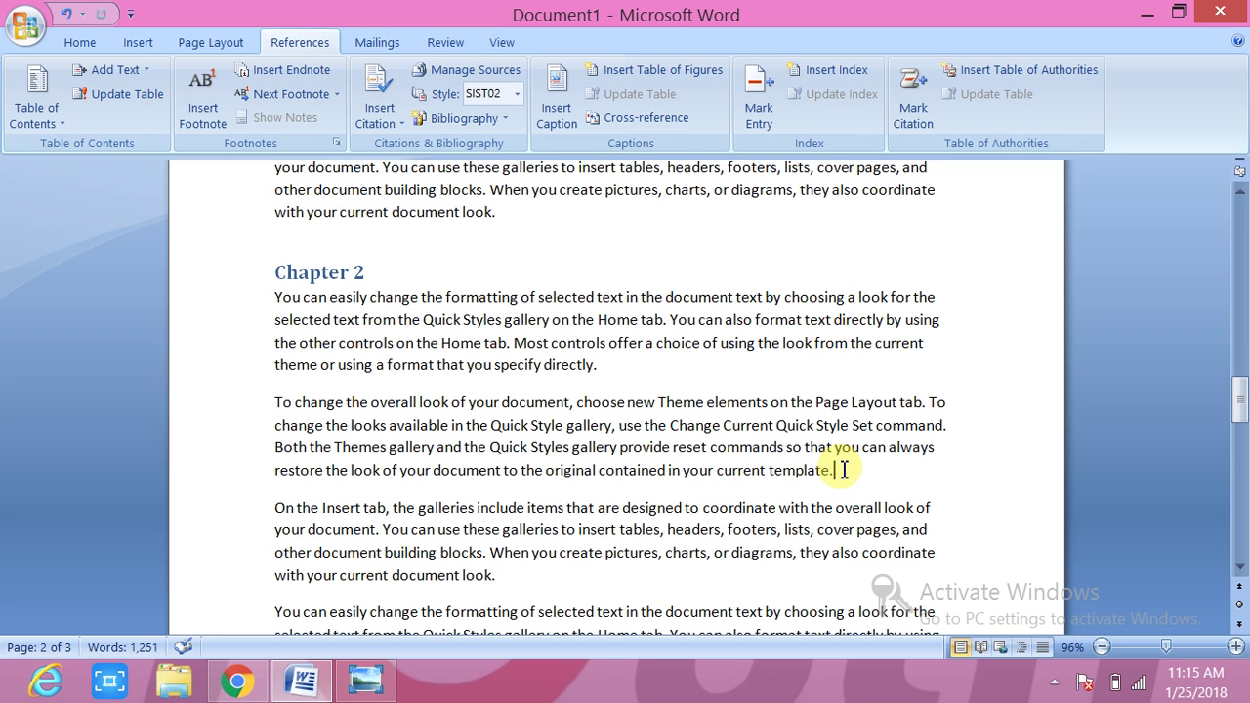
key(Return)
text(ch)
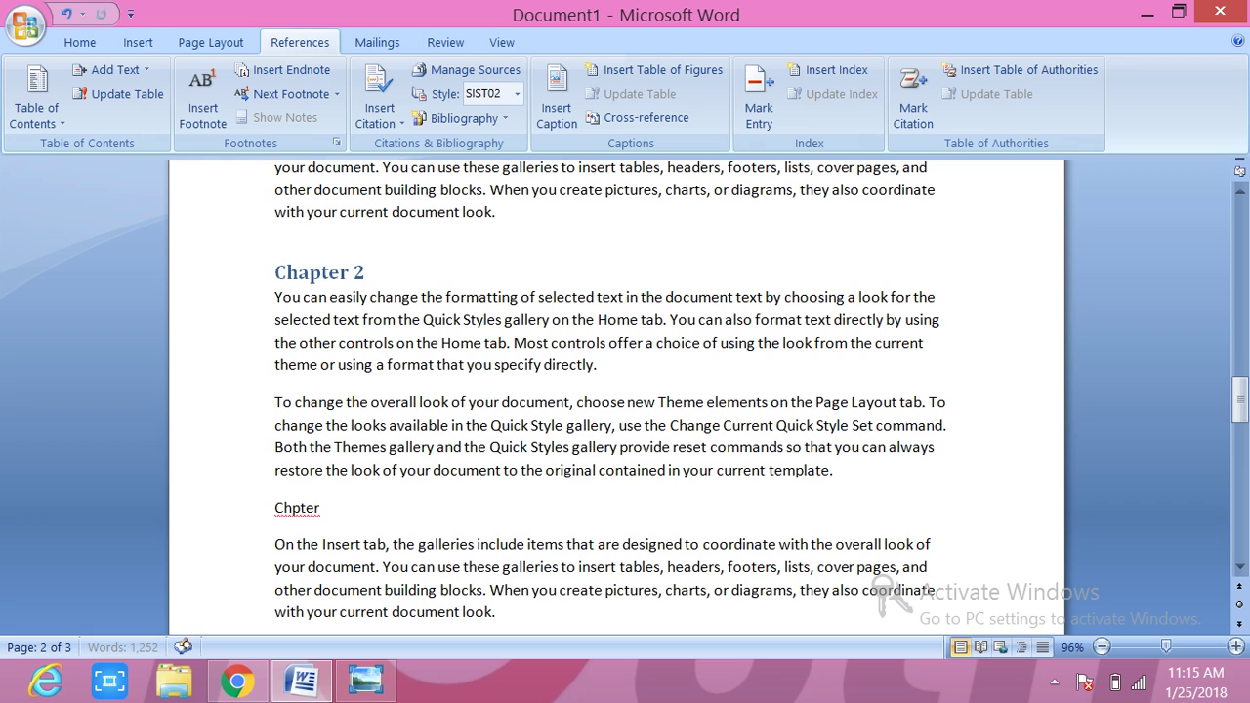
Mark the "Chpter 7" line as a Level 1 entry for the table of contents.
drag(332, 506, 274, 508)
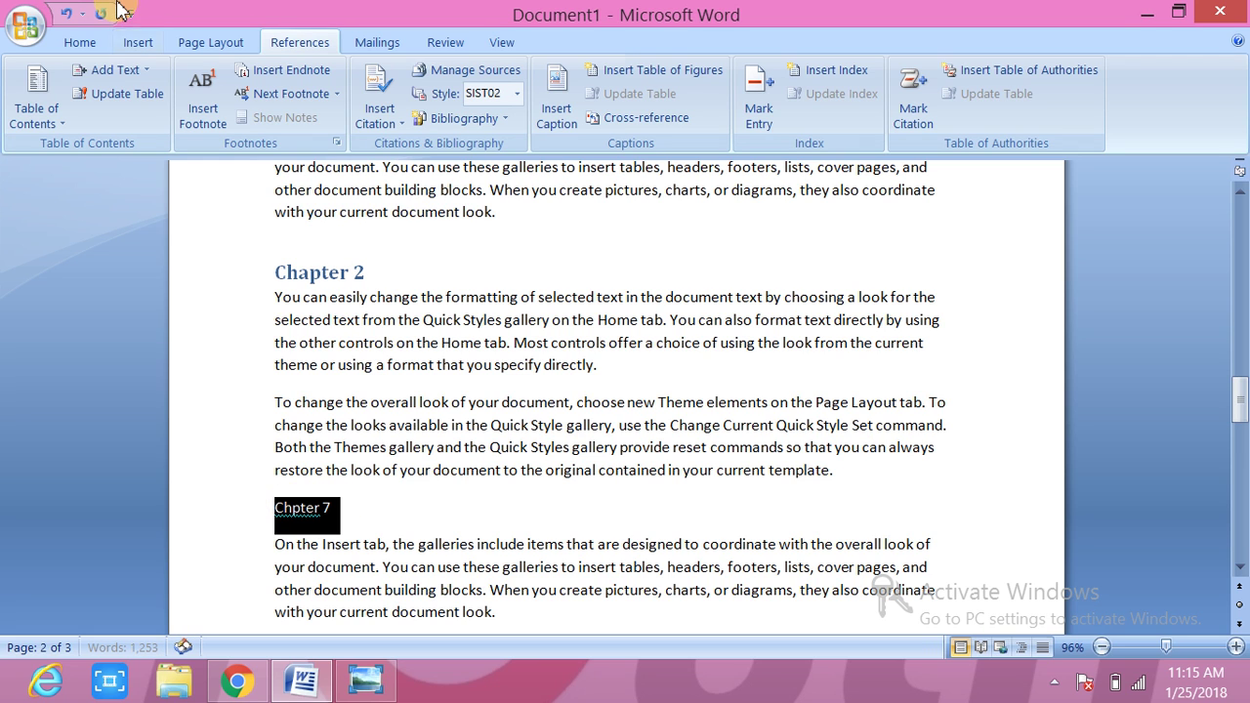
click(146, 76)
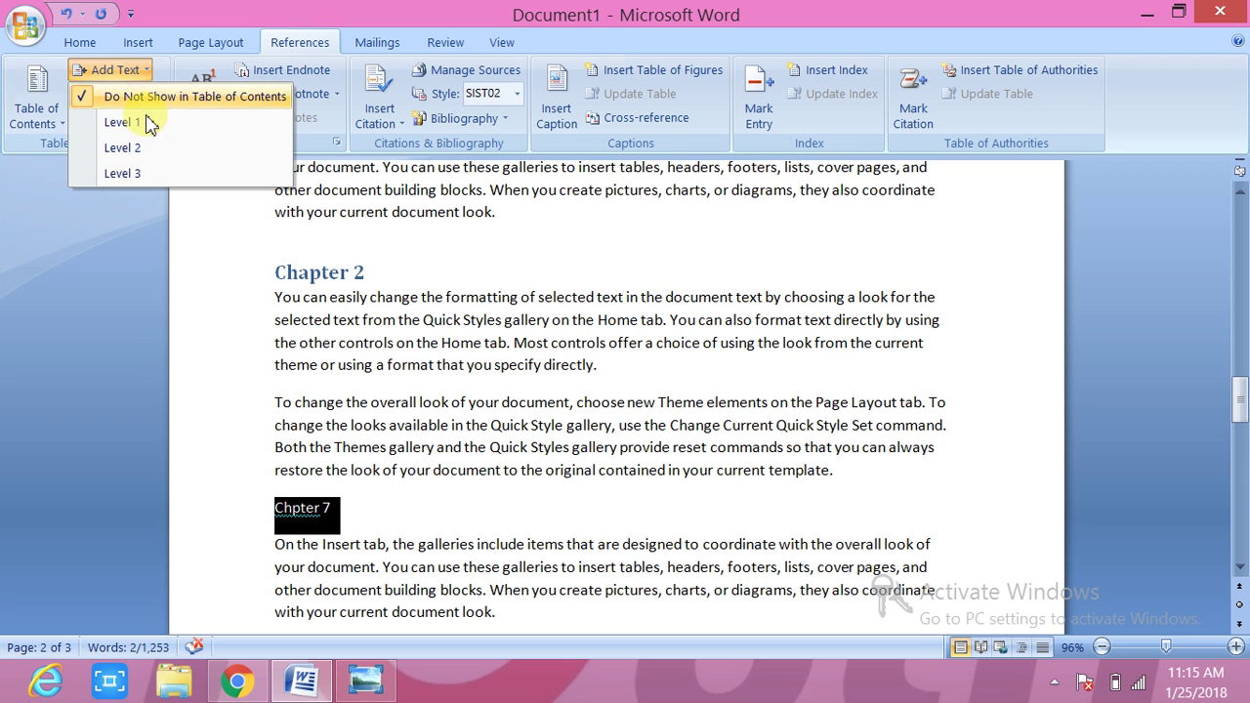
click(144, 125)
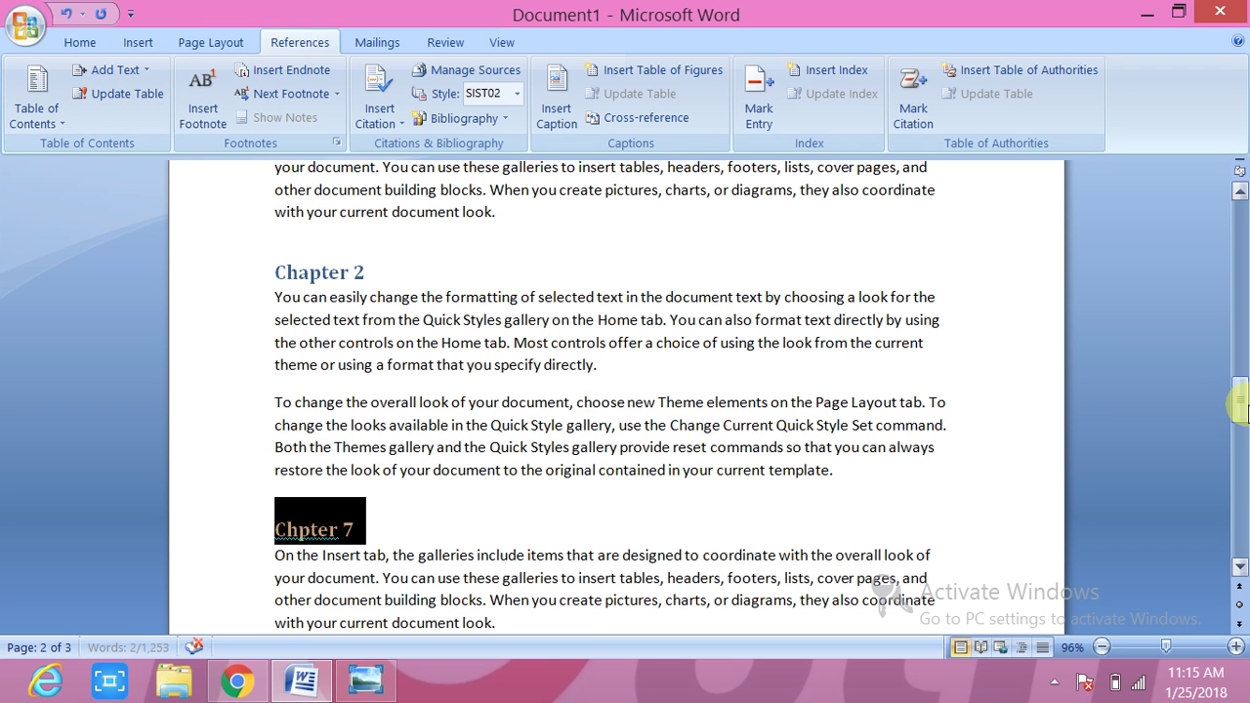
Update the entire table of contents to include the Chpter 7 heading.
drag(1238, 402, 1220, 196)
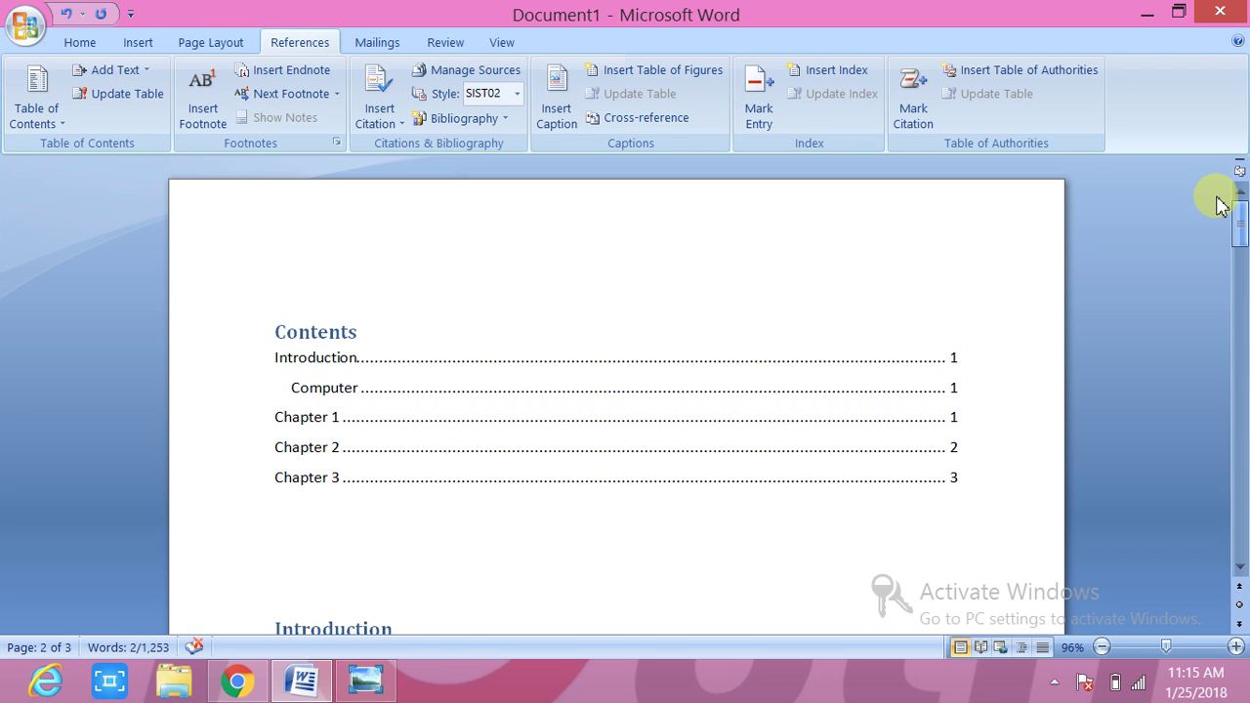
click(475, 388)
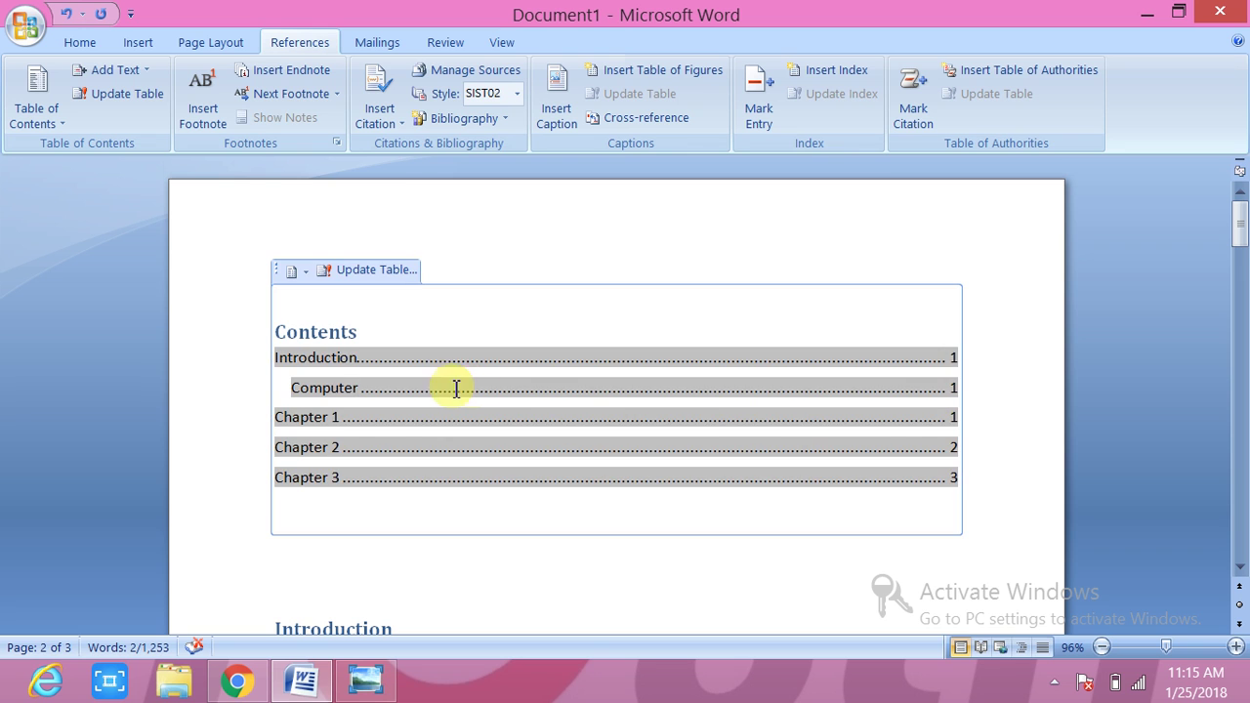
click(133, 94)
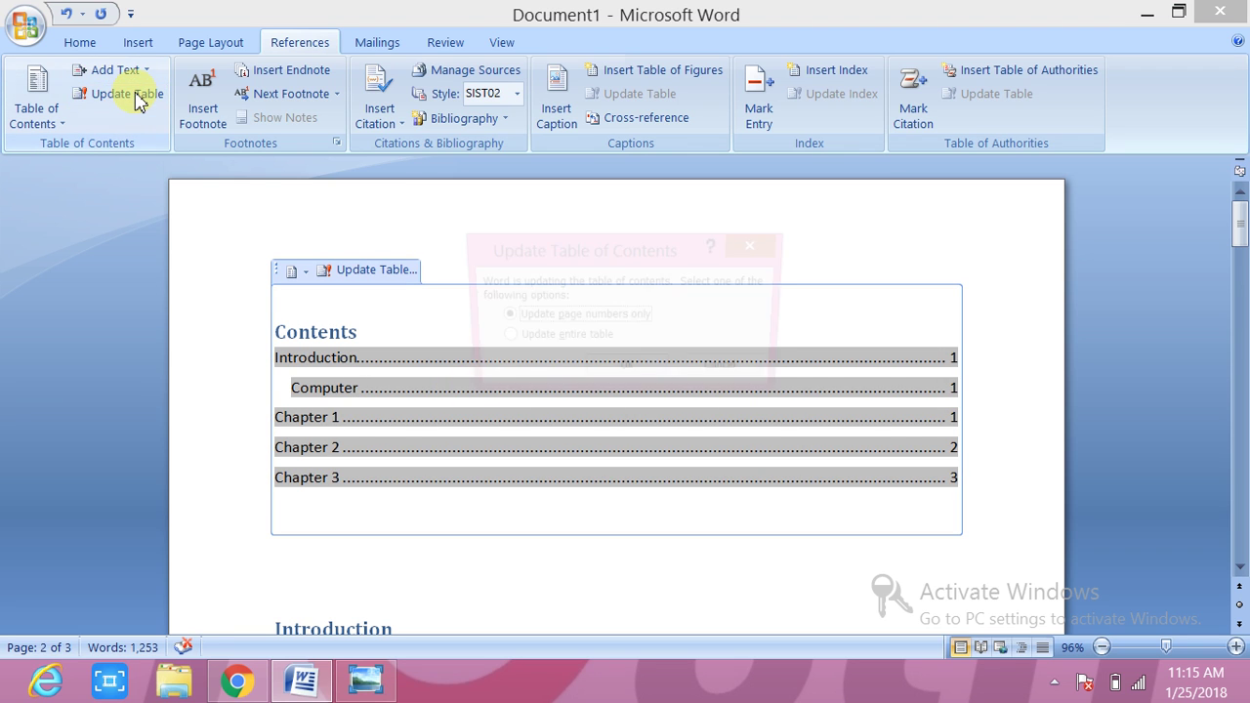
click(564, 341)
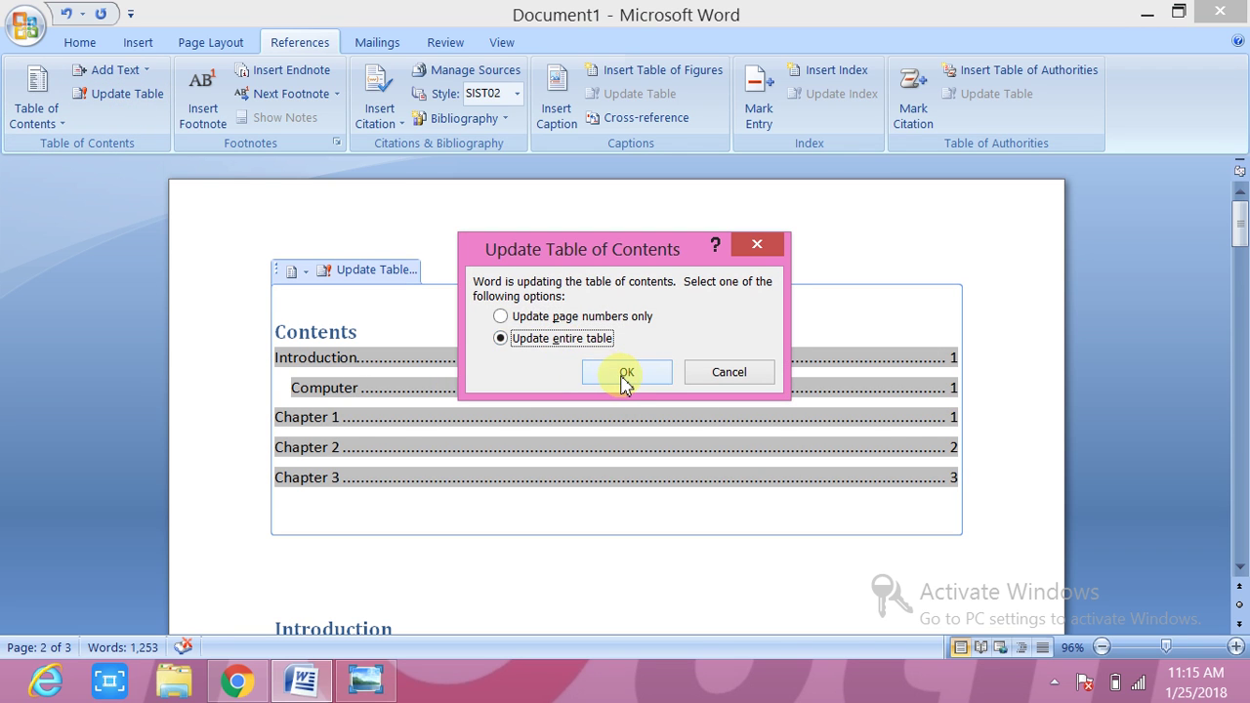
click(625, 377)
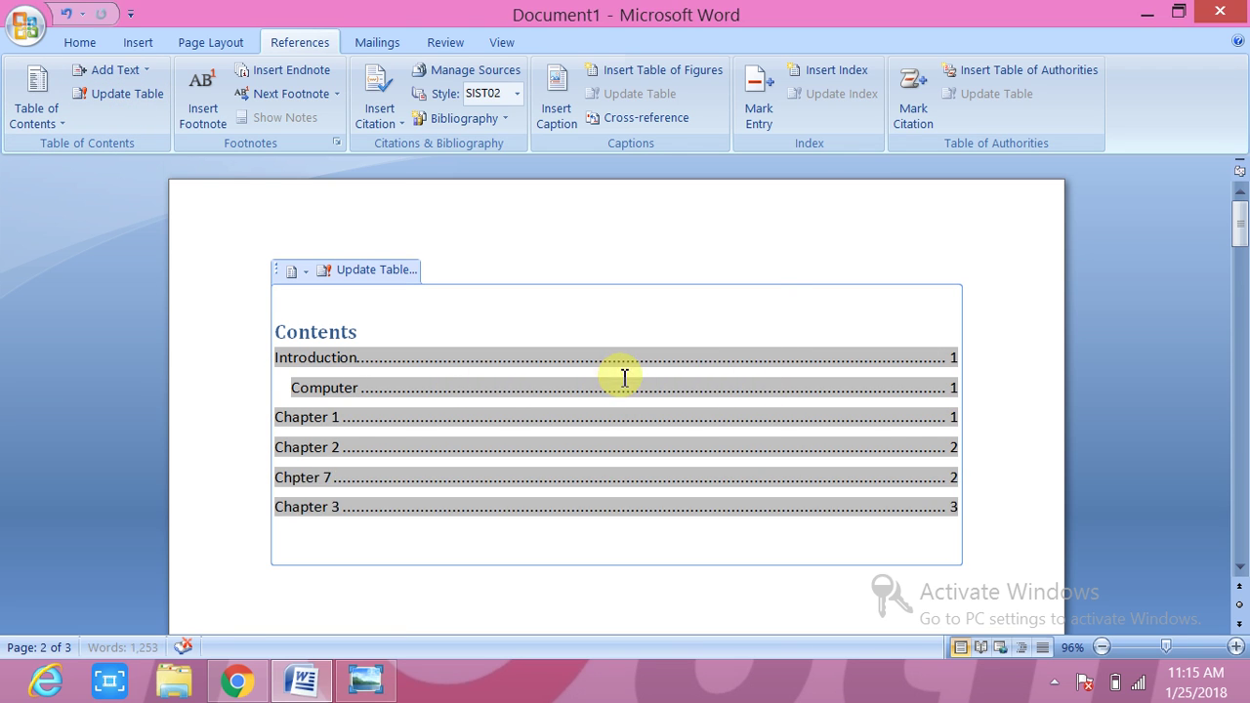
click(317, 479)
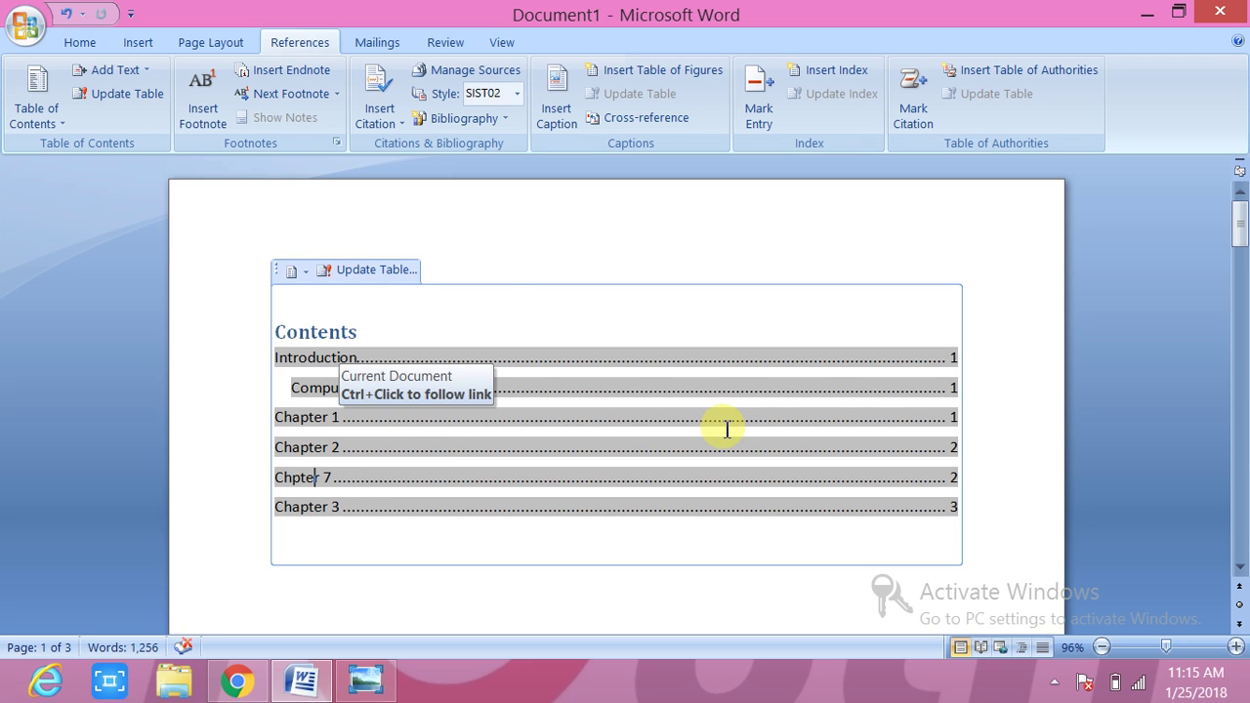
click(1055, 683)
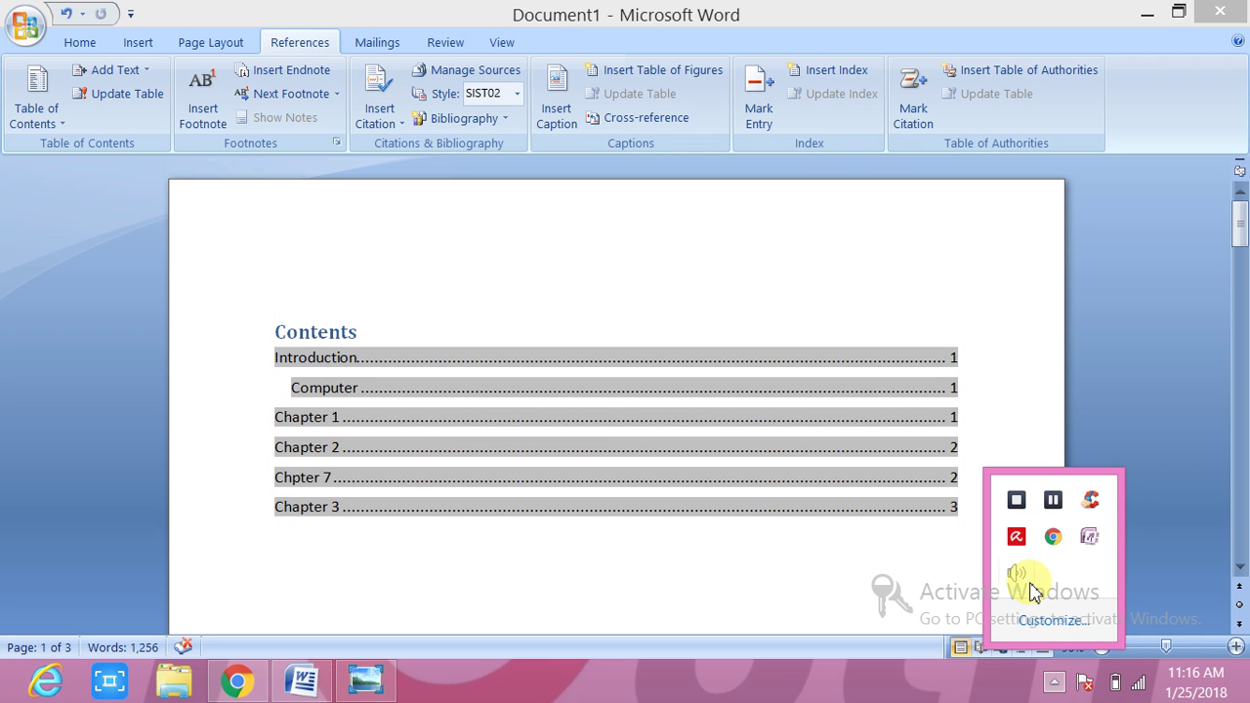